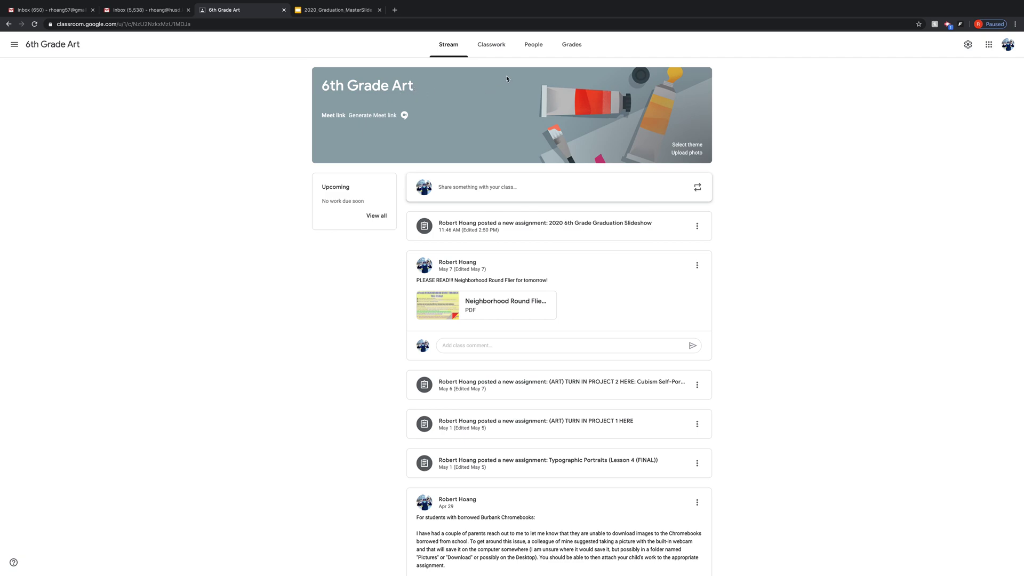
# - Show the 6th Grade Art Classwork list with the 2020 6th Grade Graduation Slideshow assignment
pyautogui.click(489, 47)
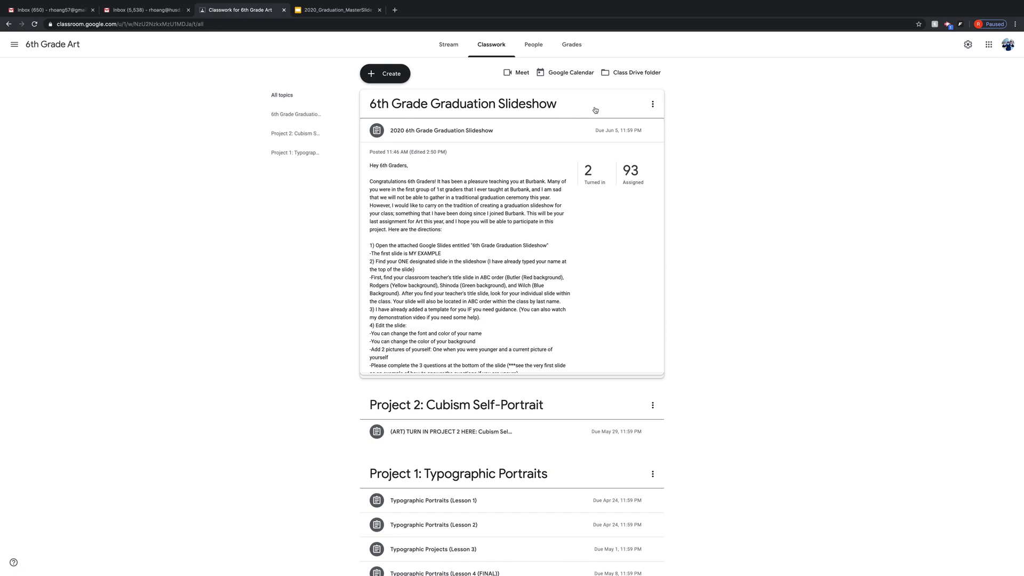
# - In 2020_Graduation_MasterSlide, preview the finished example on slide 2, then return to template slide 1
pyautogui.click(652, 104)
pyautogui.click(562, 121)
pyautogui.scroll(-5, 515, 327)
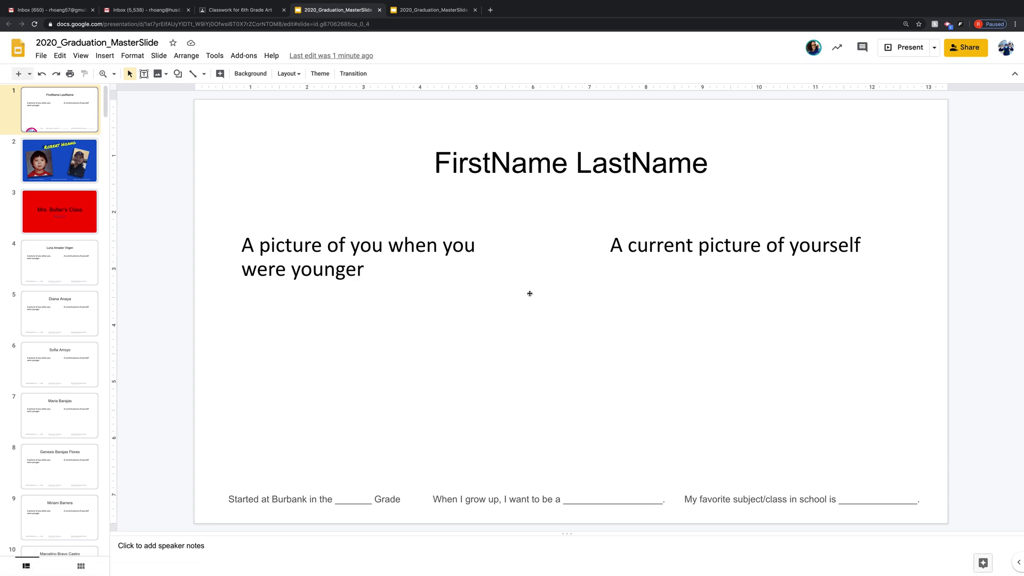
pyautogui.press('Down')
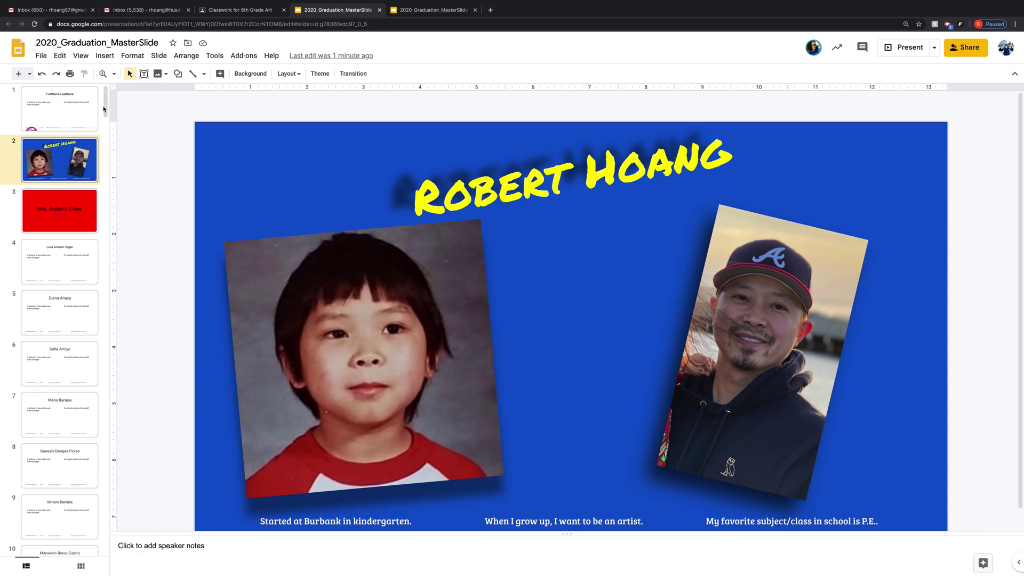
pyautogui.click(70, 107)
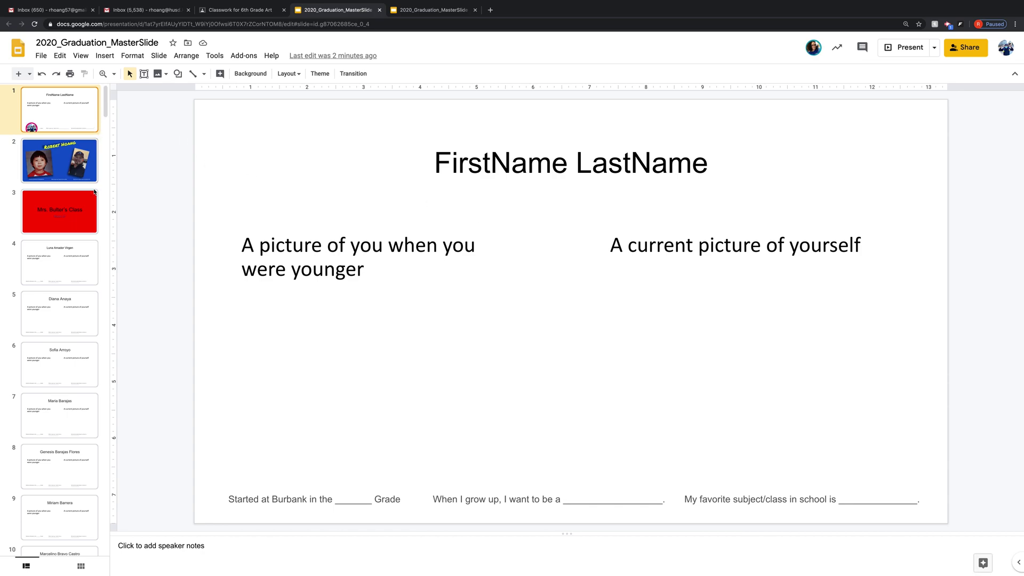
pyautogui.scroll(-1, 87, 202)
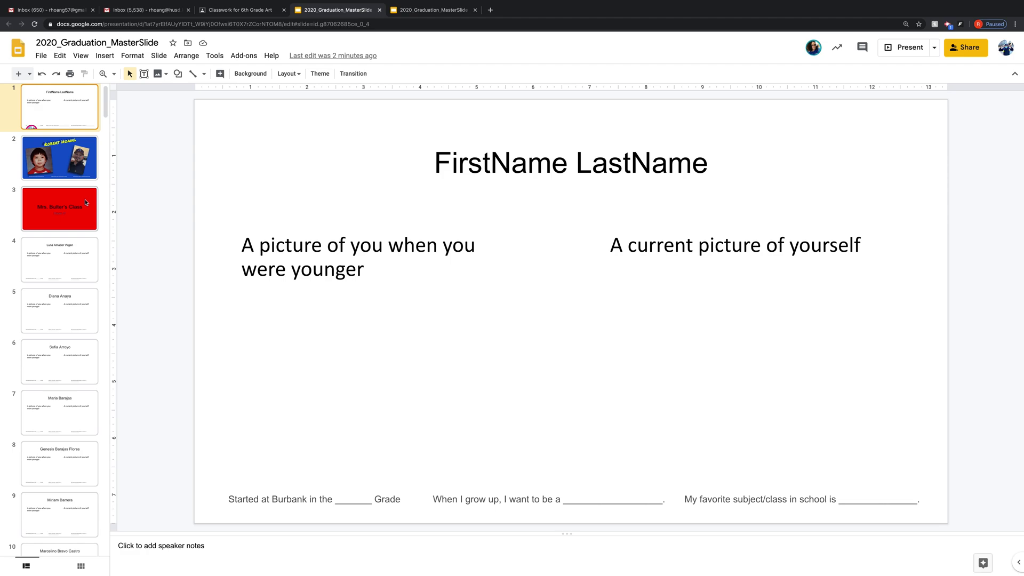
pyautogui.scroll(-1, 86, 203)
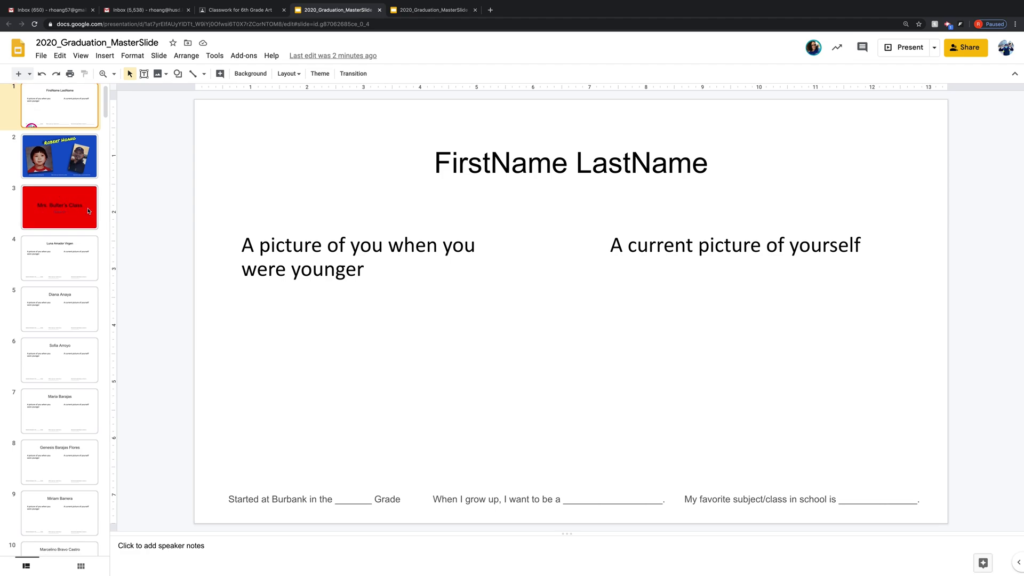
pyautogui.scroll(-20, 69, 210)
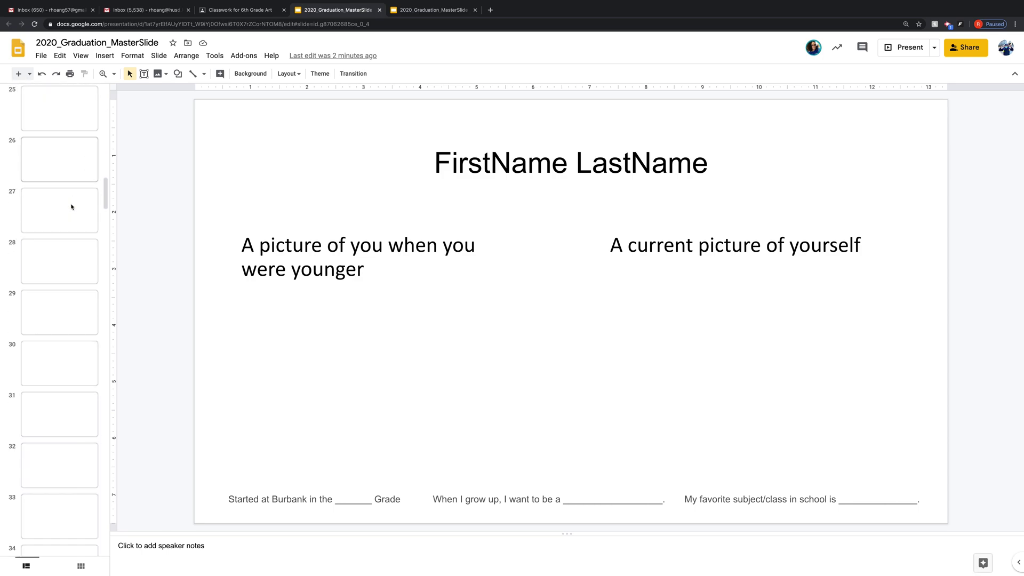
pyautogui.scroll(-3, 72, 207)
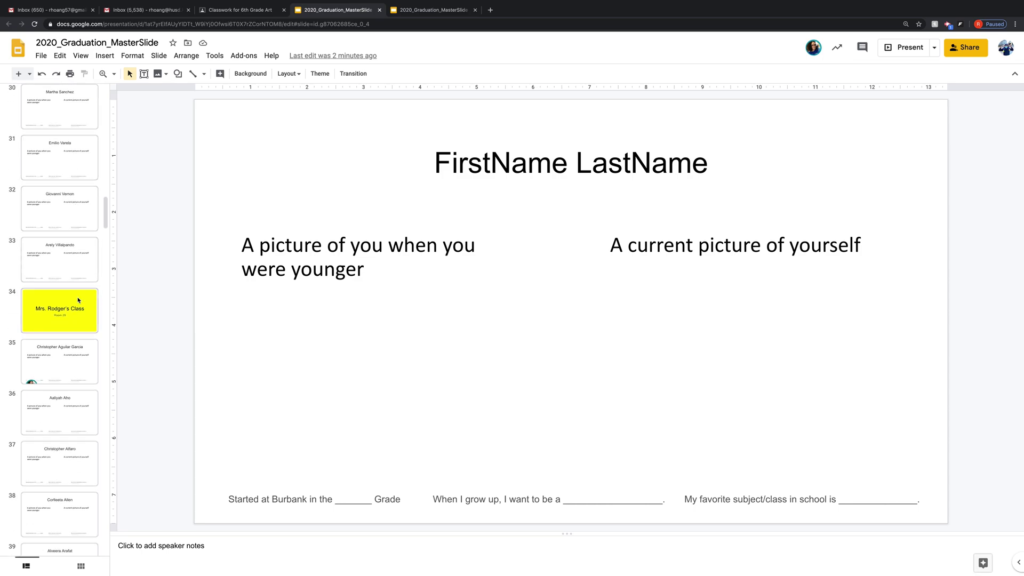
pyautogui.scroll(-20, 80, 312)
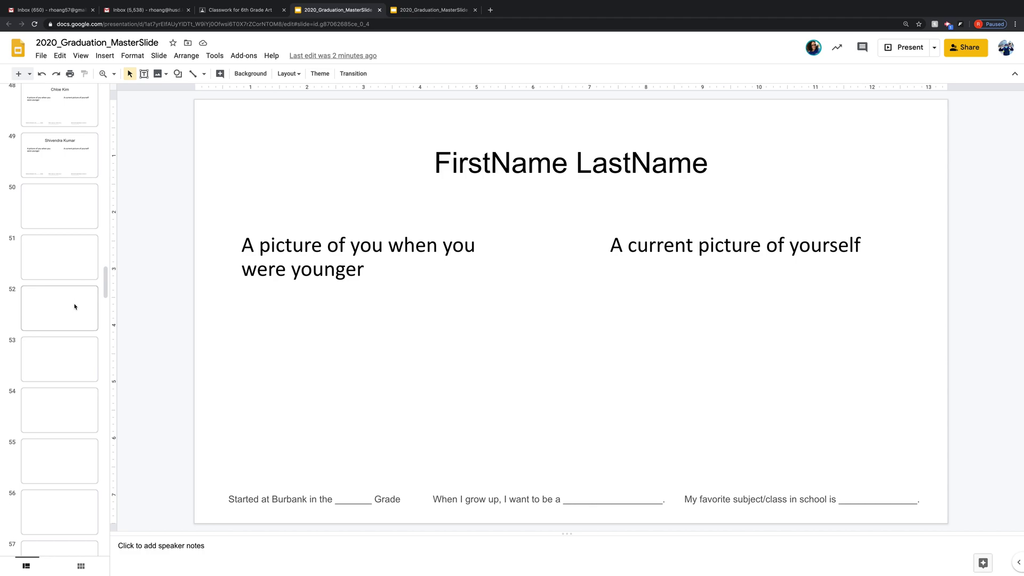
pyautogui.scroll(-9, 76, 306)
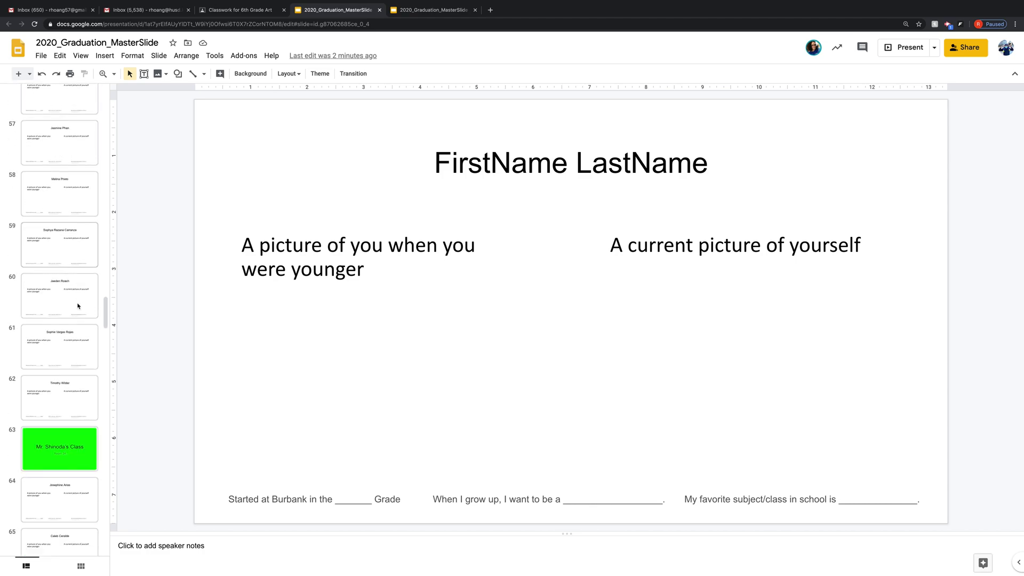
pyautogui.scroll(-5, 87, 311)
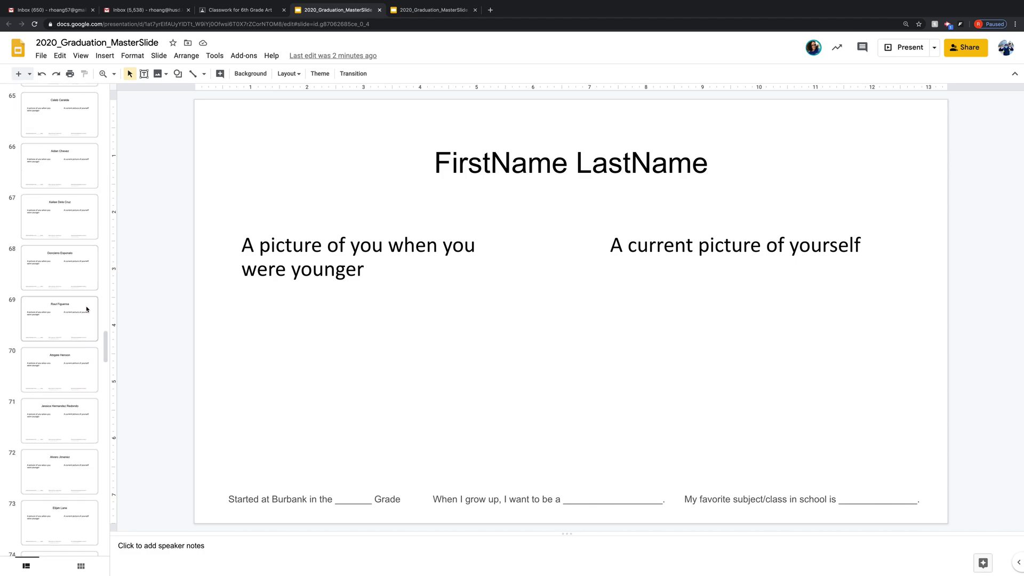
pyautogui.scroll(-15, 85, 306)
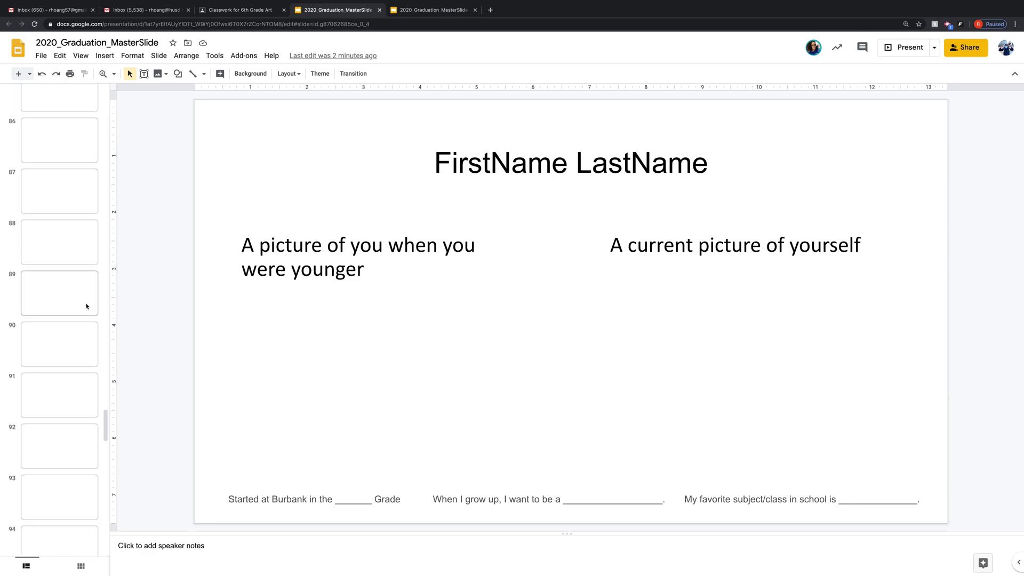
pyautogui.scroll(-2, 87, 306)
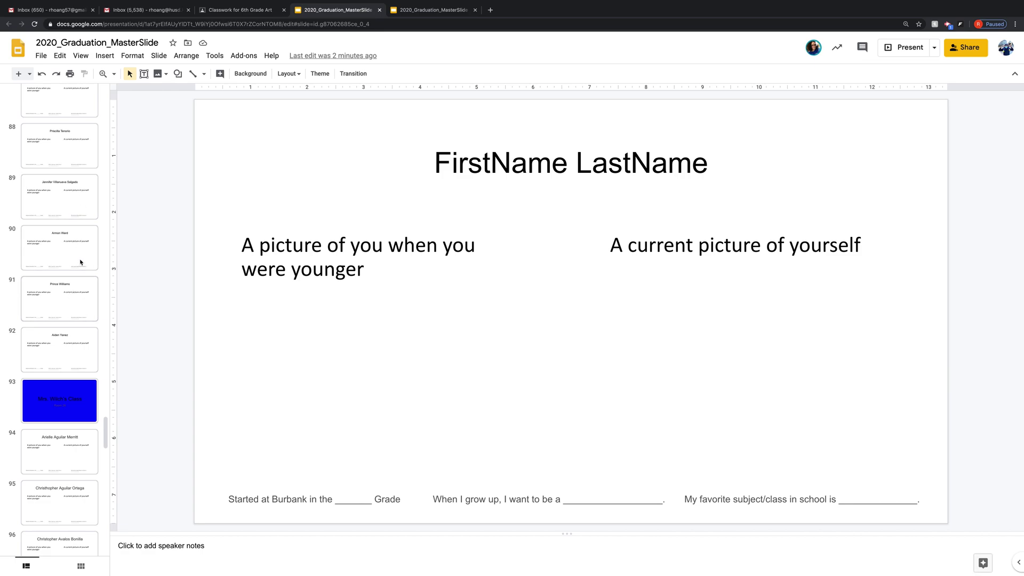
pyautogui.scroll(15, 81, 261)
pyautogui.scroll(20, 82, 261)
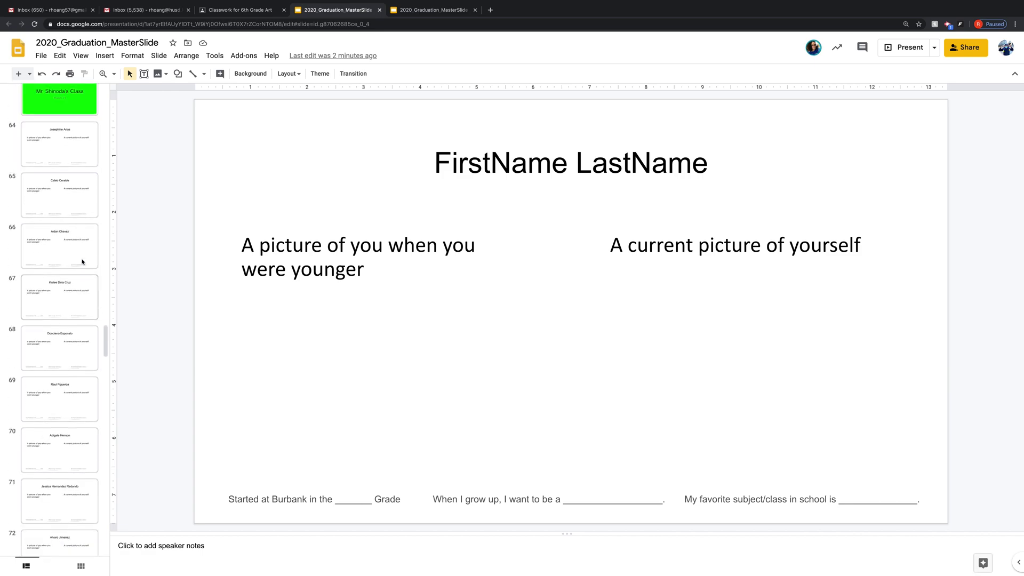
pyautogui.scroll(9, 84, 263)
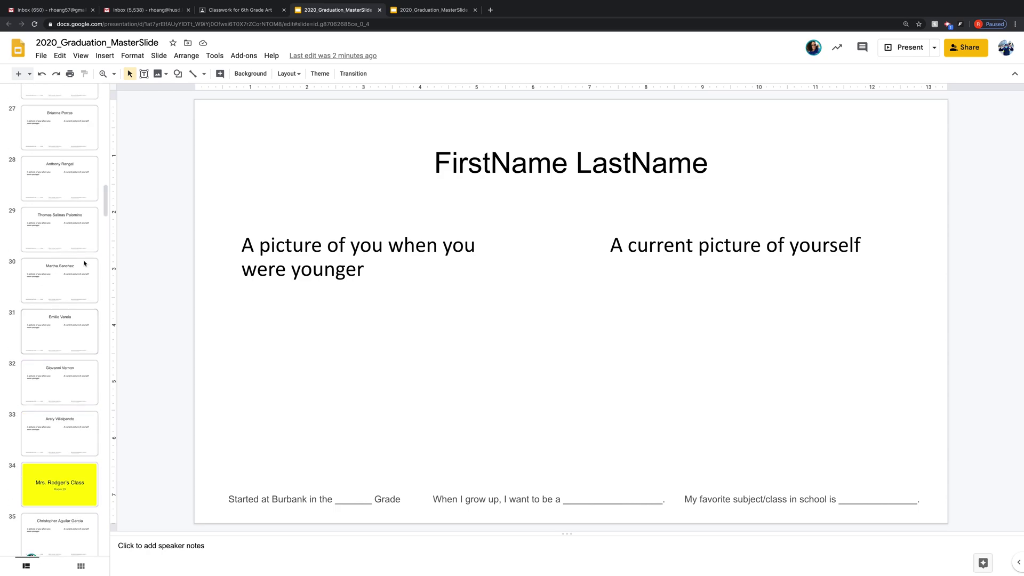
pyautogui.scroll(1, 89, 213)
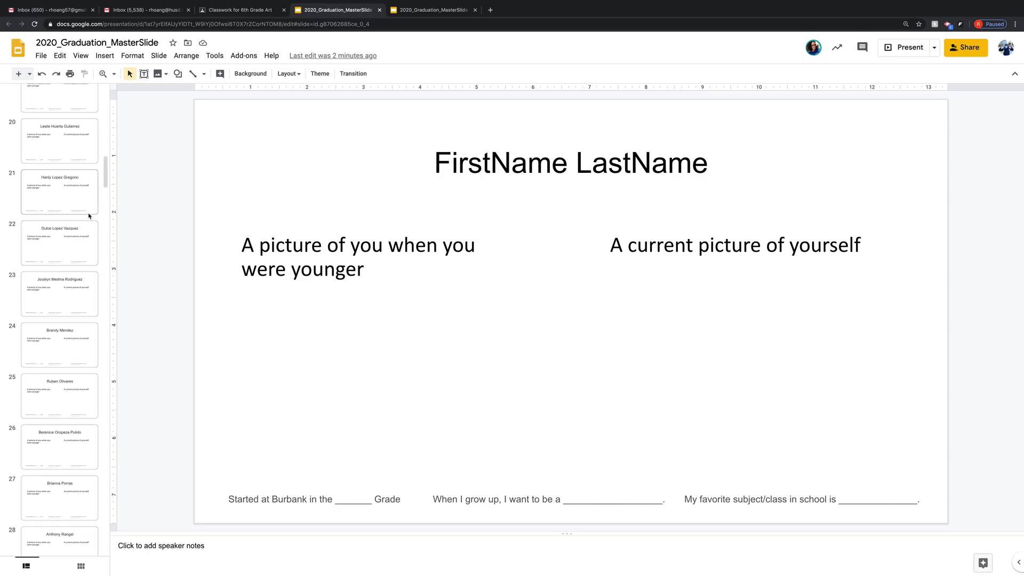
pyautogui.scroll(7, 90, 216)
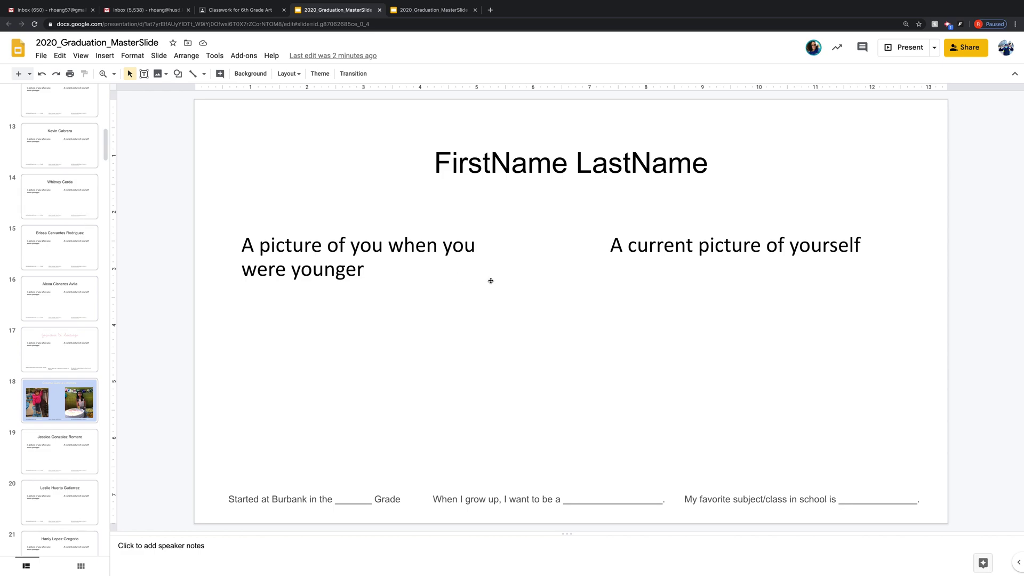
pyautogui.scroll(10, 94, 187)
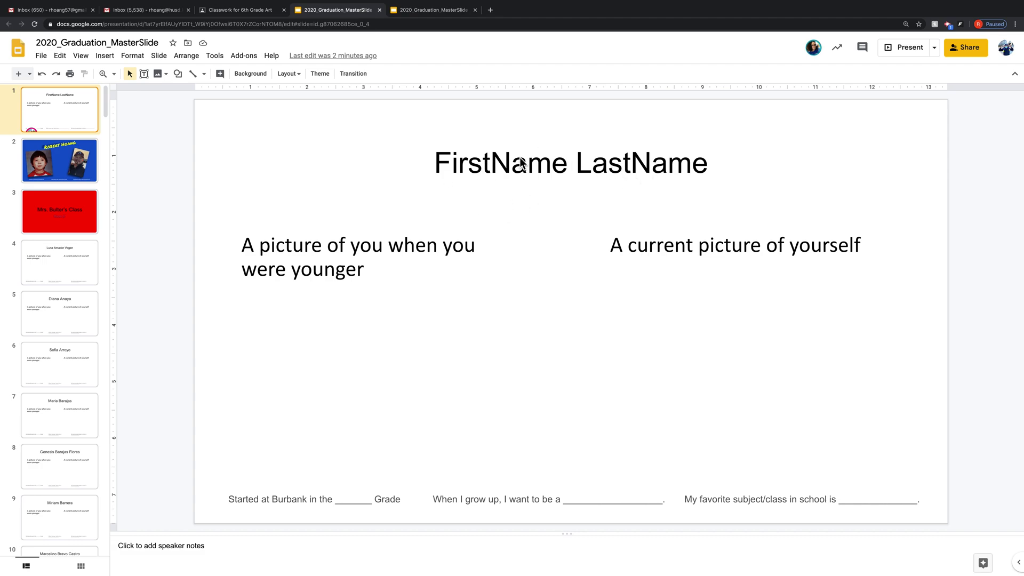
# - Replace the FirstName LastName title with the student's full name
pyautogui.tripleClick(486, 166)
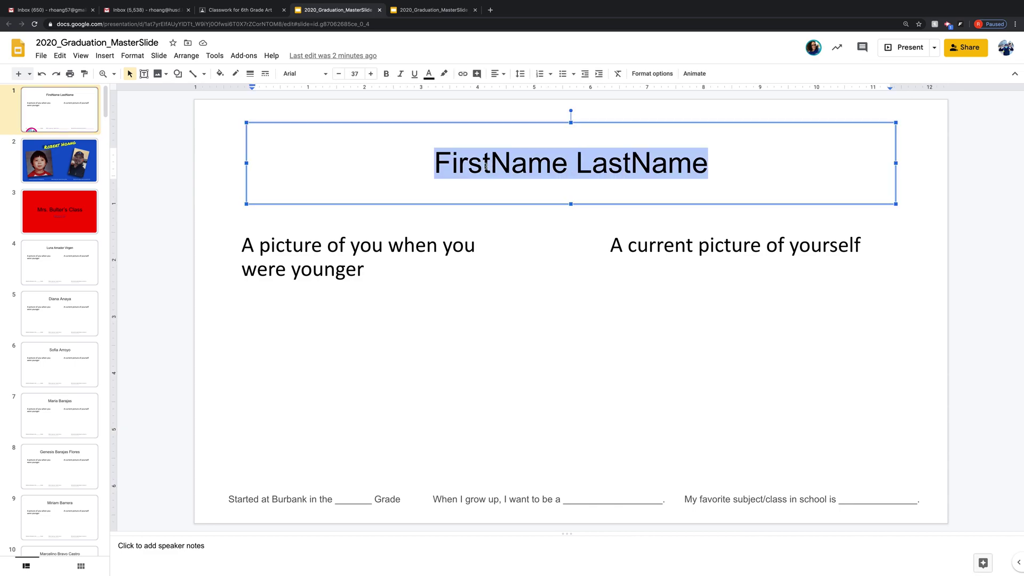
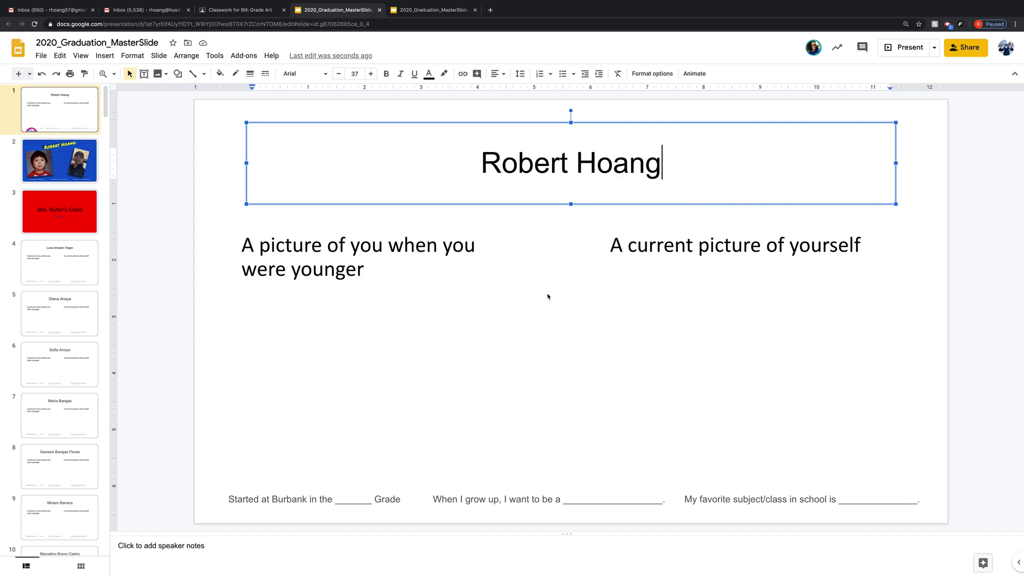
pyautogui.click(552, 295)
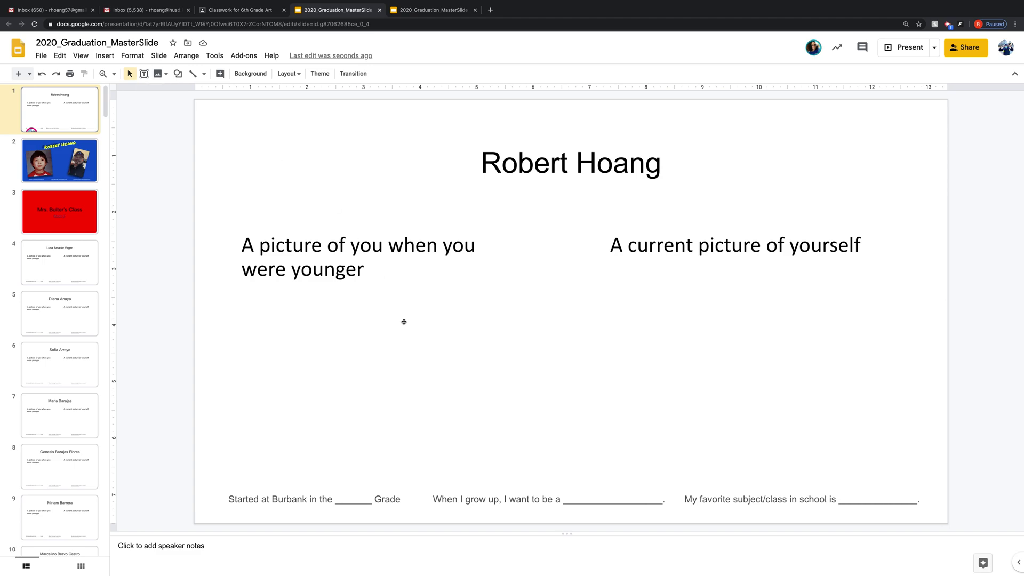
# - Delete the younger-picture placeholder box and bring up the Insert > Image choices
pyautogui.click(425, 250)
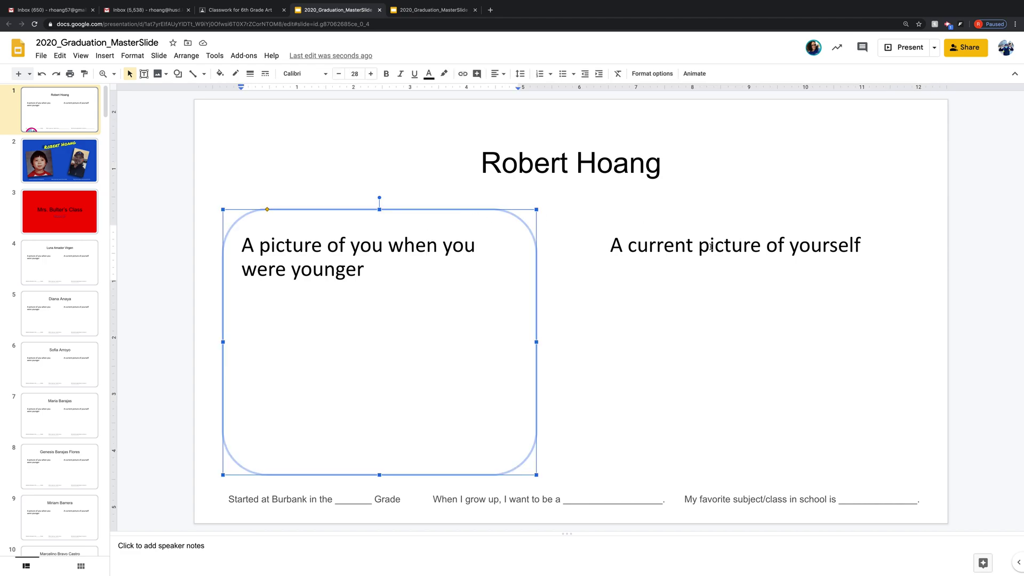
pyautogui.click(700, 249)
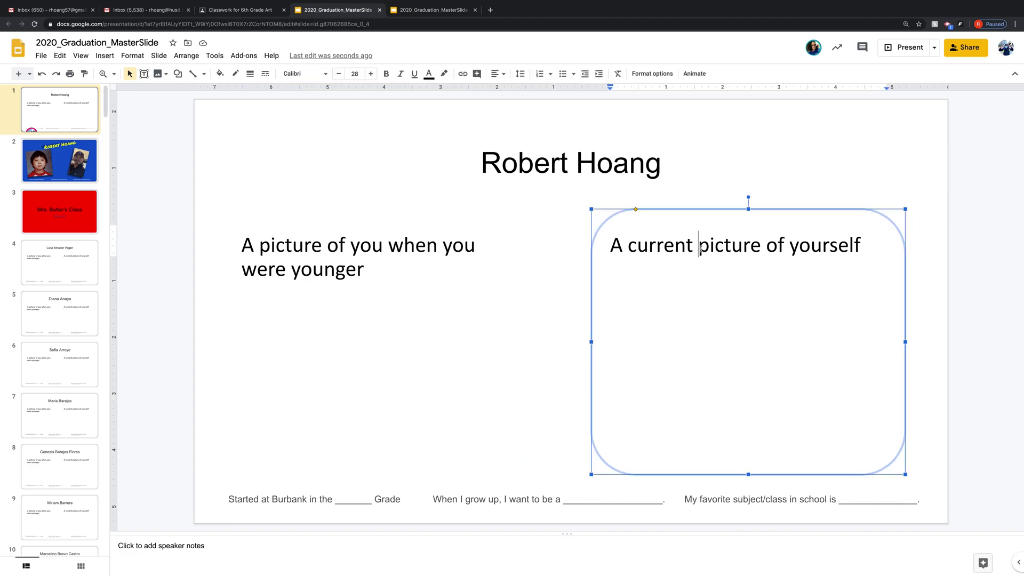
pyautogui.click(428, 247)
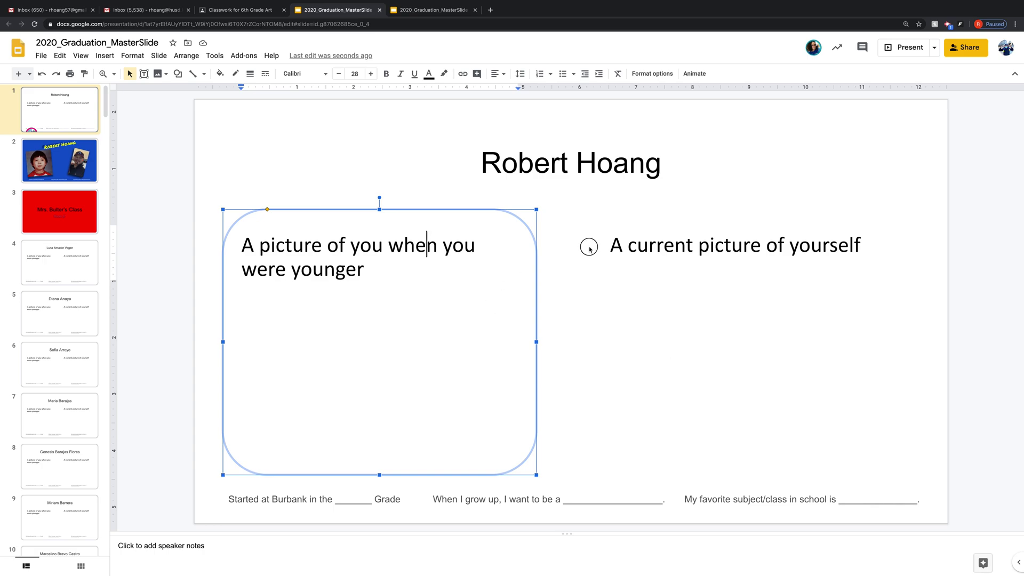
pyautogui.click(560, 235)
pyautogui.click(417, 209)
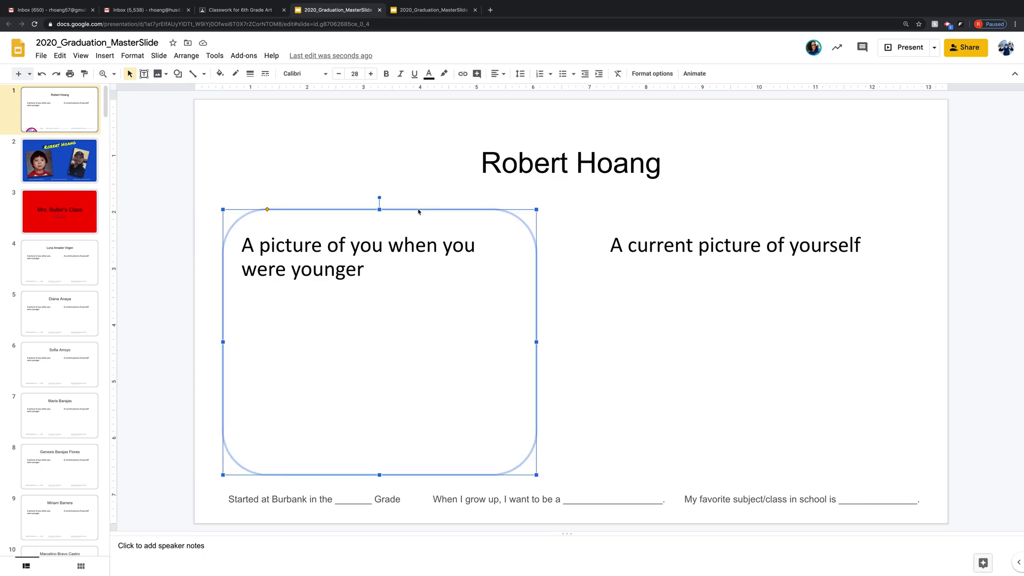
pyautogui.press('Delete')
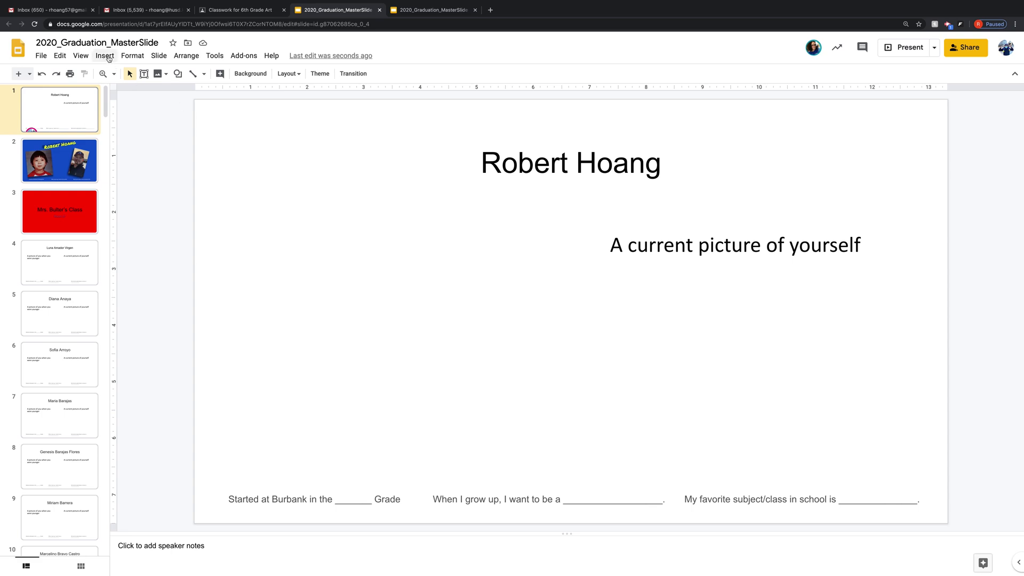
pyautogui.click(108, 58)
pyautogui.moveTo(122, 74)
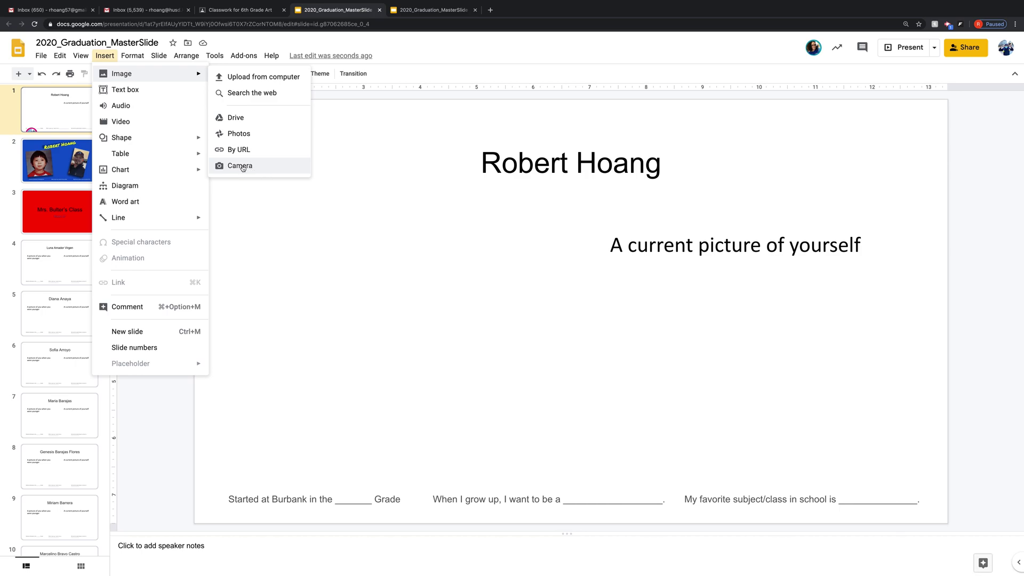
# - Upload IMG_2226.jpg from Downloads and place it on the left under the name
pyautogui.click(263, 78)
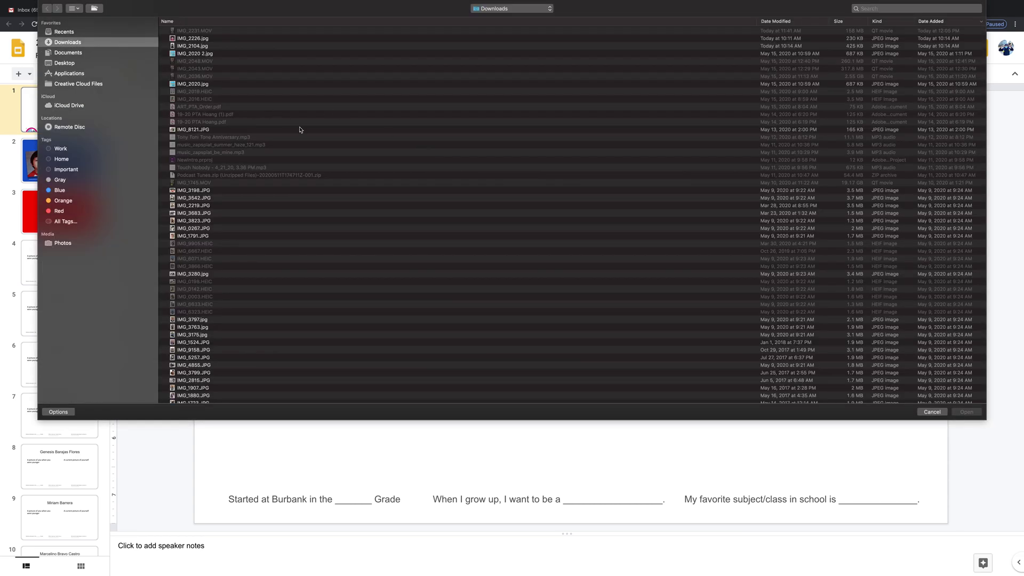
pyautogui.click(195, 39)
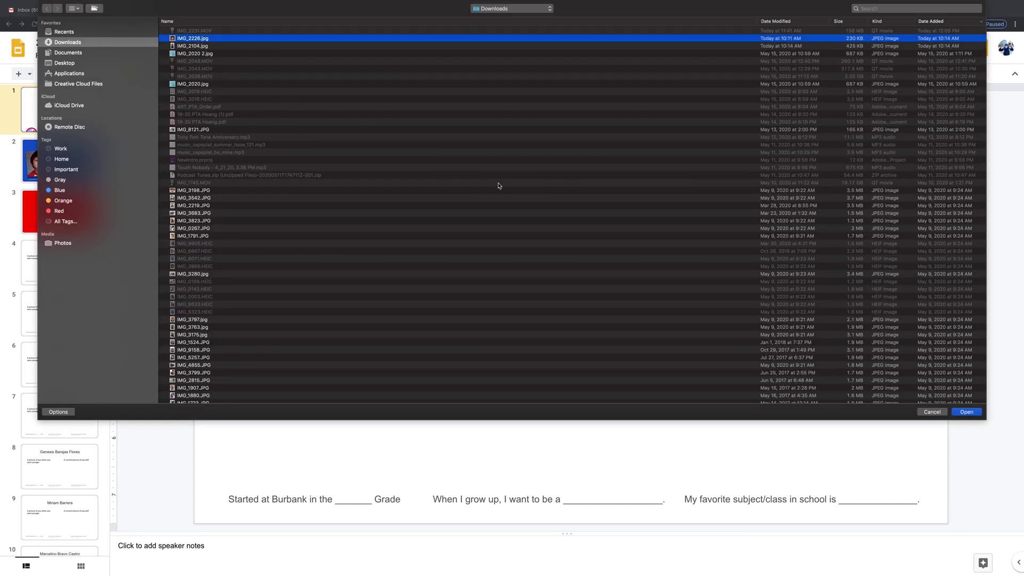
pyautogui.click(966, 412)
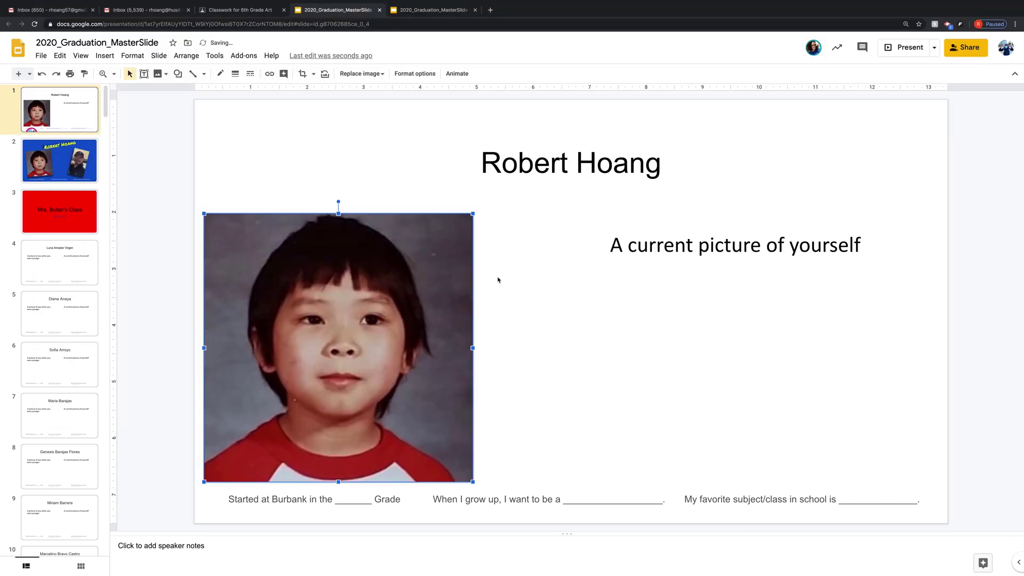
pyautogui.moveTo(369, 321); pyautogui.dragTo(413, 303)
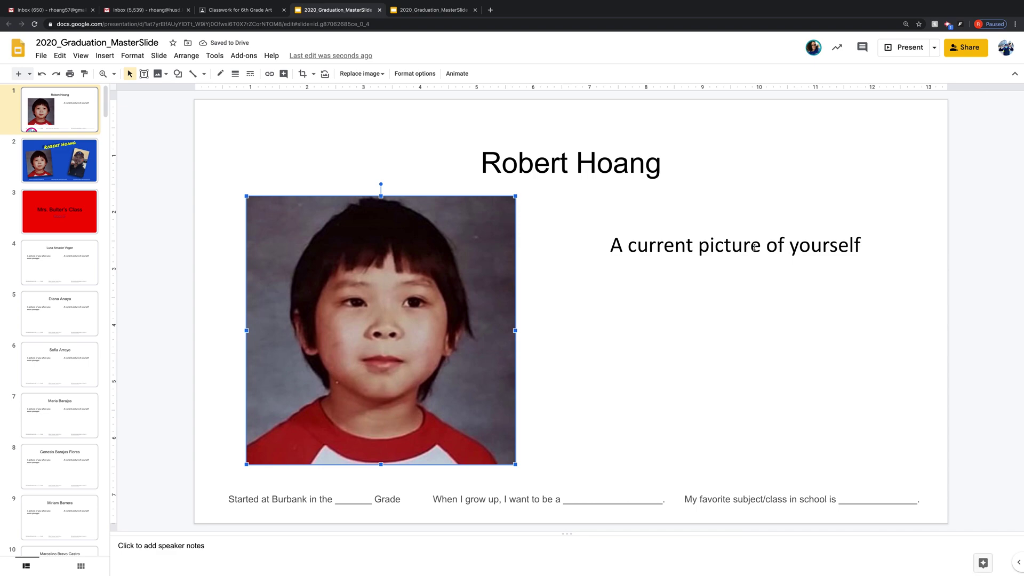
pyautogui.click(754, 246)
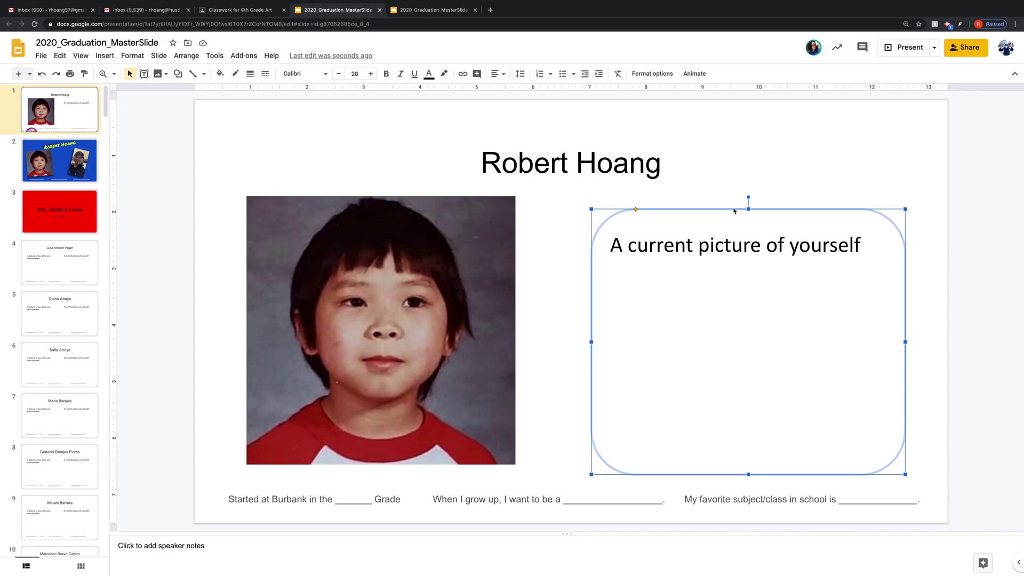
# - Replace the current-picture prompt with a webcam snapshot, moved right and enlarged
pyautogui.press('Delete')
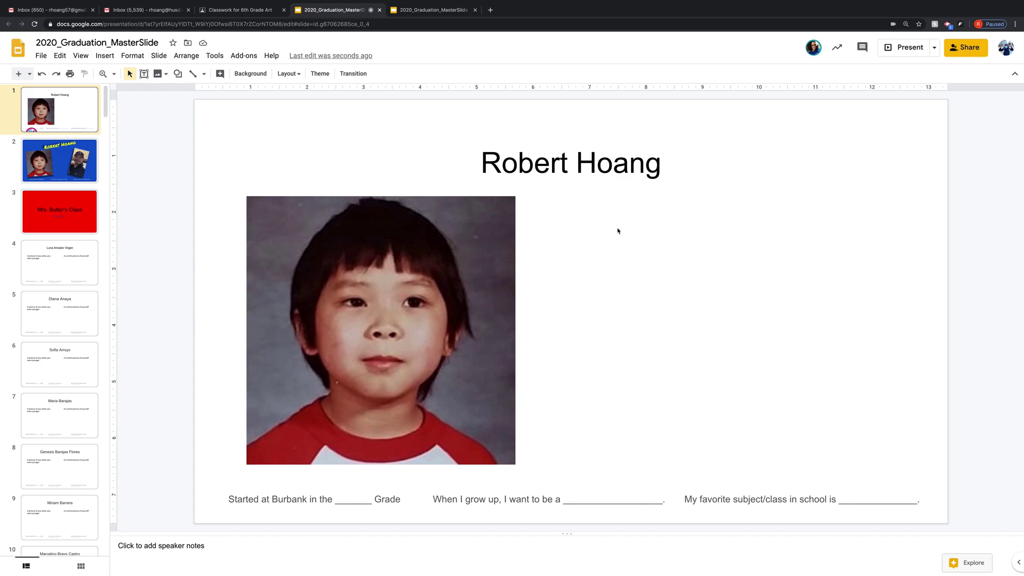
pyautogui.click(167, 74)
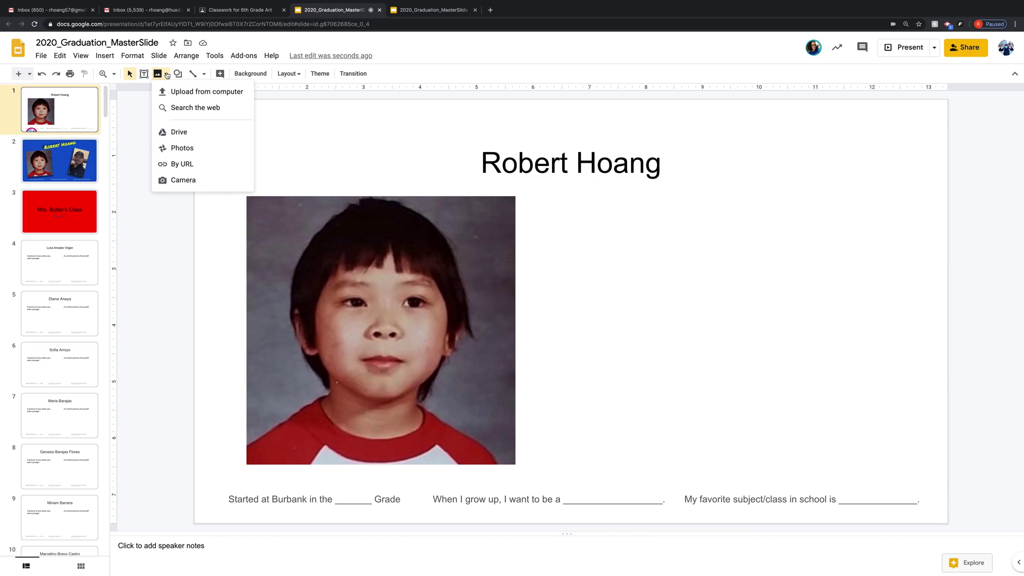
pyautogui.click(193, 182)
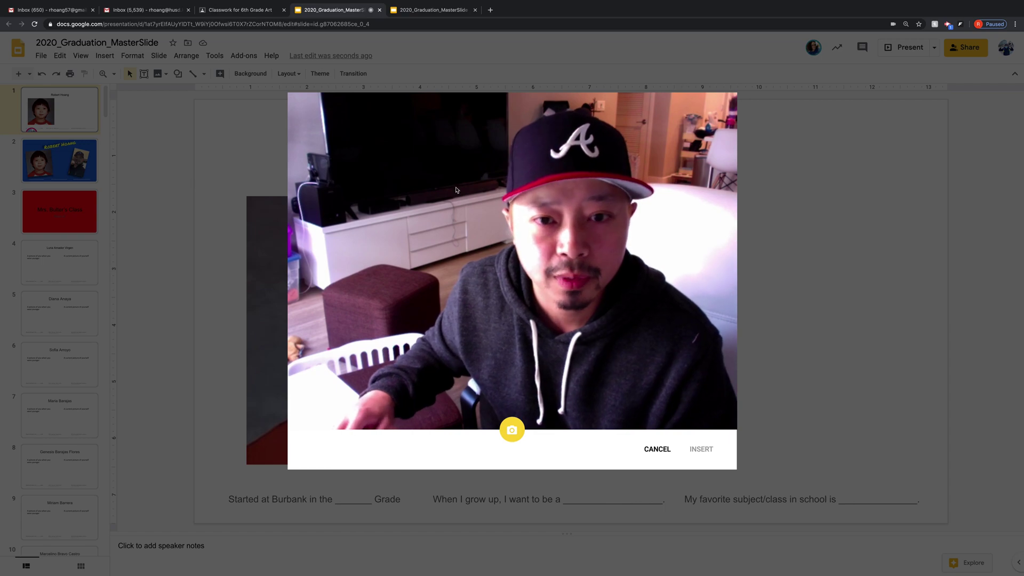
pyautogui.click(517, 431)
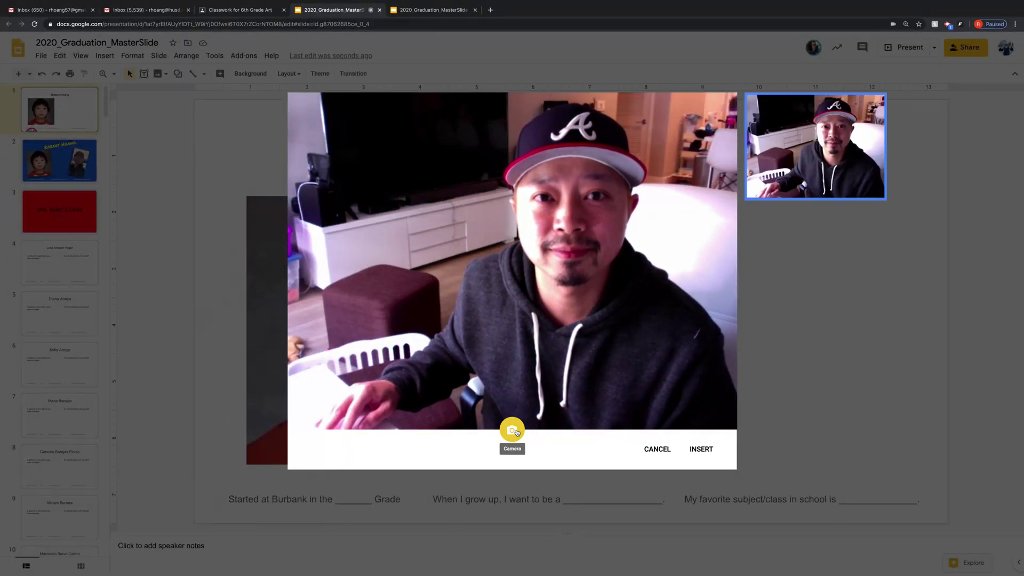
pyautogui.click(702, 449)
pyautogui.moveTo(621, 292); pyautogui.dragTo(681, 275)
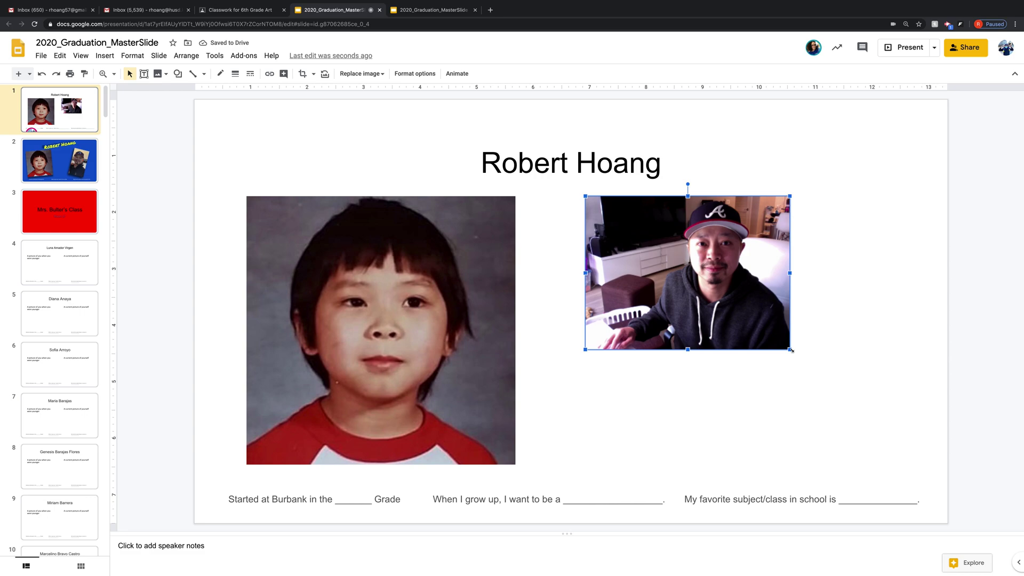
pyautogui.moveTo(790, 349)
pyautogui.mouseDown()
pyautogui.moveTo(858, 408)
pyautogui.moveTo(792, 352)
pyautogui.moveTo(785, 362)
pyautogui.mouseUp()
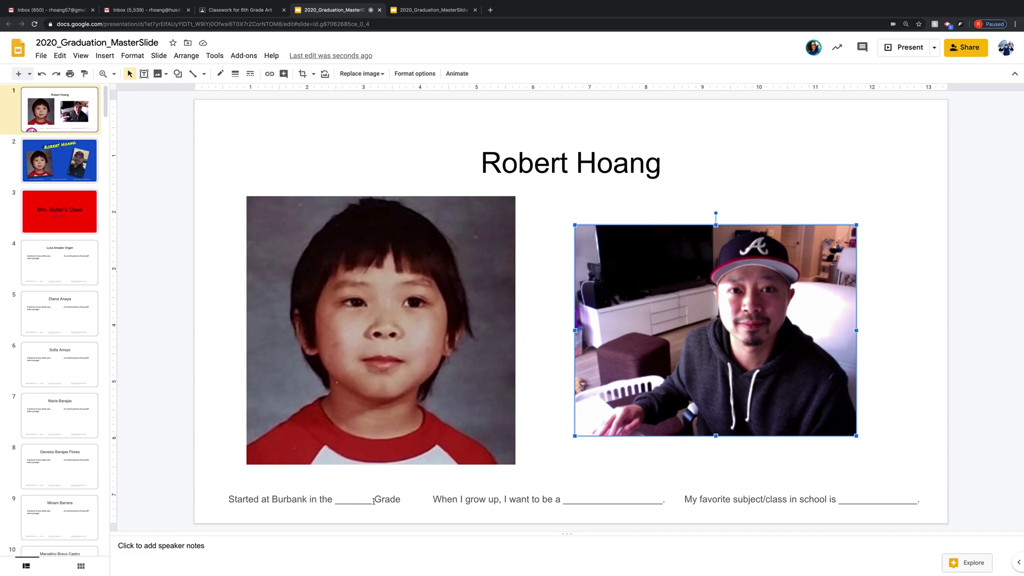
# - Complete the first sentence to read 'Started at Burbank in kindergarten.'
pyautogui.moveTo(373, 500); pyautogui.dragTo(337, 503)
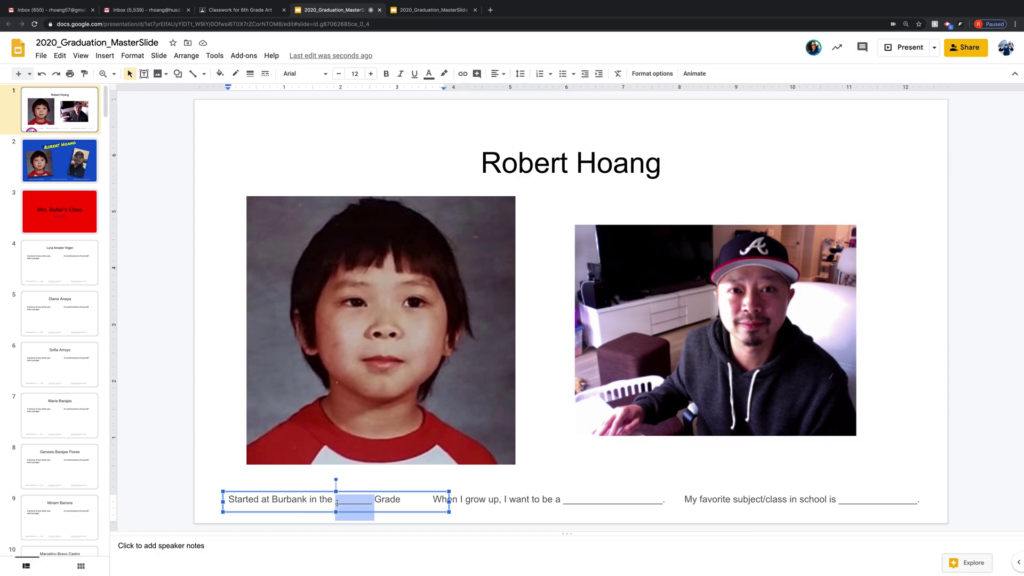
pyautogui.write('1st')
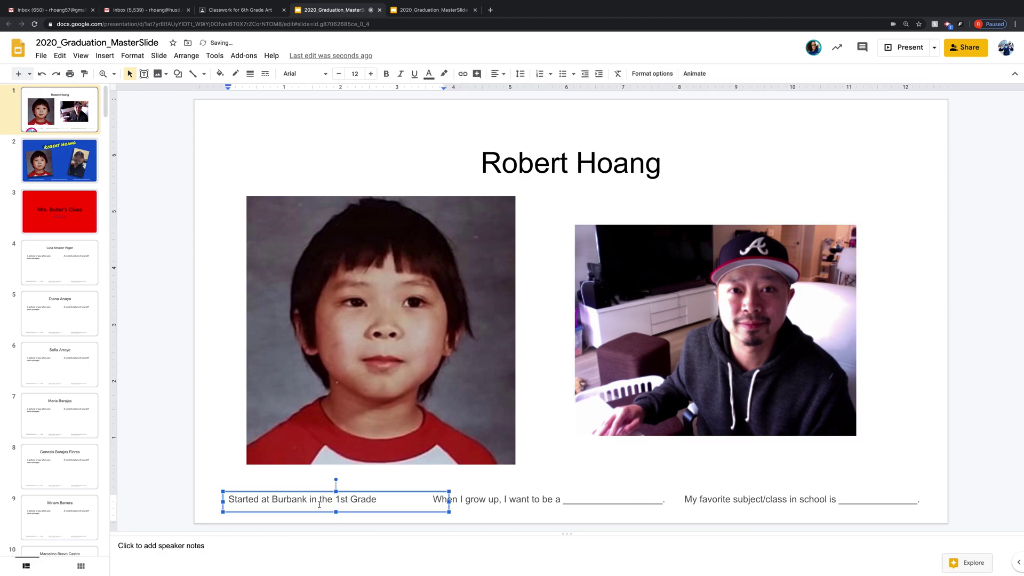
pyautogui.moveTo(389, 500); pyautogui.dragTo(387, 500)
pyautogui.write('.')
pyautogui.press('BackSpace')
pyautogui.press('BackSpace')
pyautogui.press('BackSpace')
pyautogui.press('BackSpace')
pyautogui.press('BackSpace')
pyautogui.press('BackSpace')
pyautogui.press('BackSpace')
pyautogui.press('BackSpace')
pyautogui.press('BackSpace')
pyautogui.press('BackSpace')
pyautogui.press('BackSpace')
pyautogui.press('BackSpace')
pyautogui.press('BackSpace')
pyautogui.press('BackSpace')
pyautogui.press('BackSpace')
pyautogui.write('kindergarten.')
pyautogui.moveTo(376, 500); pyautogui.dragTo(320, 500)
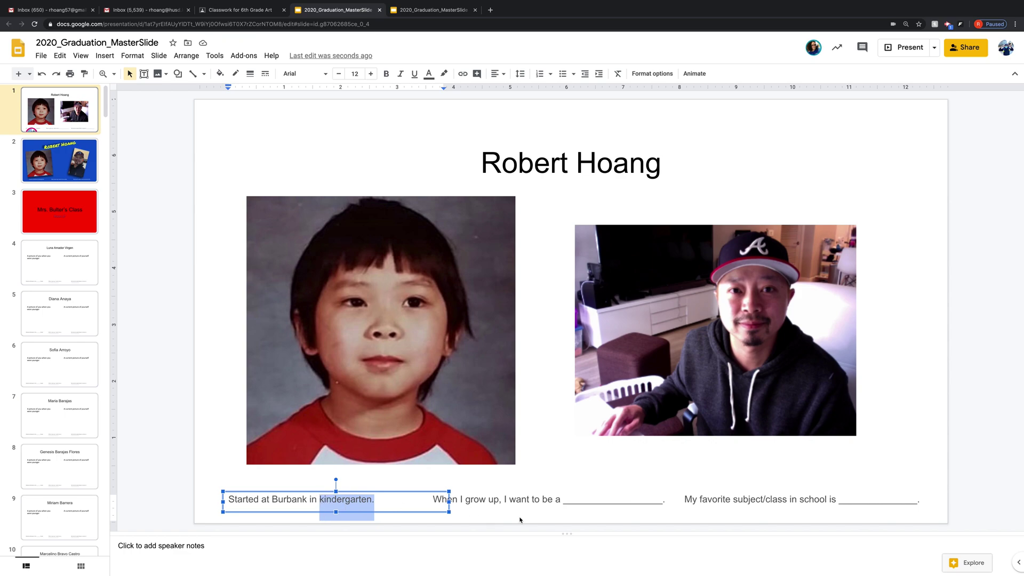
pyautogui.click(480, 500)
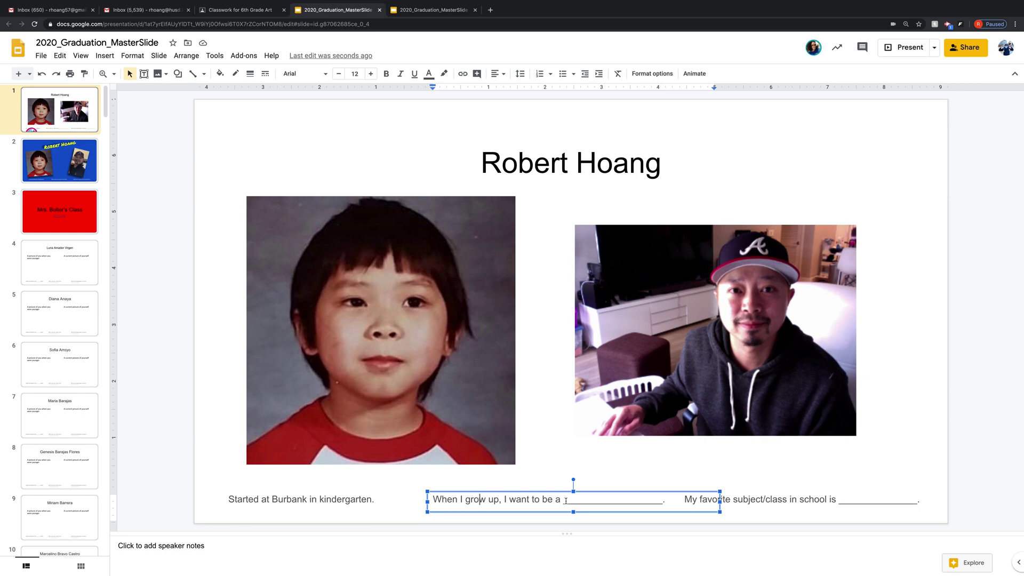
# - Fill the 'When I grow up' blank with 'baseball player.'
pyautogui.click(661, 501)
pyautogui.press('BackSpace')
pyautogui.press('BackSpace')
pyautogui.press('BackSpace')
pyautogui.press('BackSpace')
pyautogui.press('BackSpace')
pyautogui.press('BackSpace')
pyautogui.press('BackSpace')
pyautogui.press('BackSpace')
pyautogui.press('BackSpace')
pyautogui.press('BackSpace')
pyautogui.press('BackSpace')
pyautogui.press('BackSpace')
pyautogui.press('BackSpace')
pyautogui.press('BackSpace')
pyautogui.press('BackSpace')
pyautogui.press('BackSpace')
pyautogui.press('BackSpace')
pyautogui.press('BackSpace')
pyautogui.press('BackSpace')
pyautogui.write('baseb')
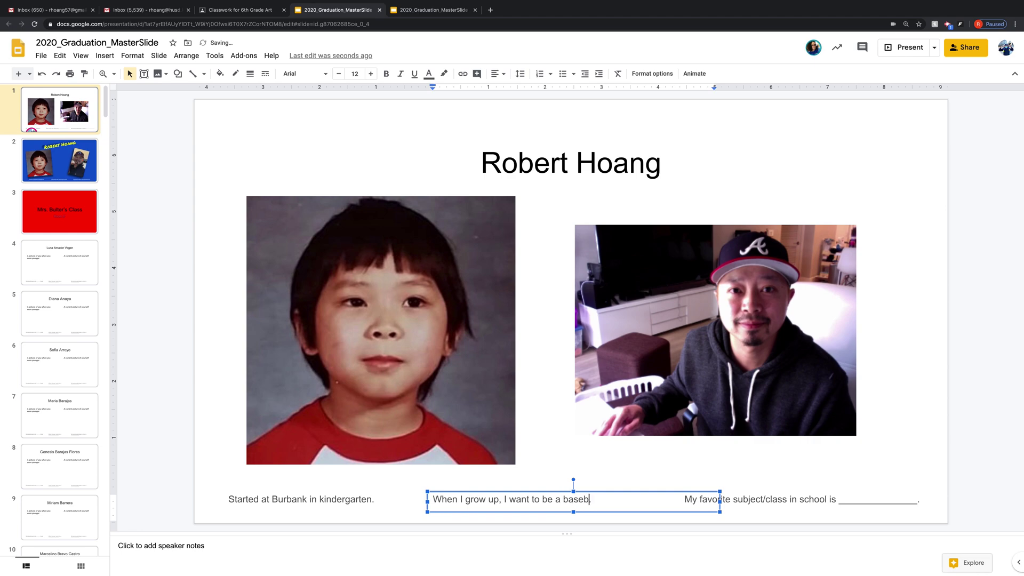
pyautogui.write('aseball player')
pyautogui.write('.')
pyautogui.write('n')
pyautogui.press('Right')
pyautogui.press('Right')
pyautogui.press('Right')
pyautogui.press('Right')
pyautogui.press('Right')
pyautogui.press('Right')
pyautogui.press('Right')
pyautogui.press('Right')
pyautogui.press('Right')
pyautogui.press('Right')
pyautogui.press('Right')
pyautogui.press('Right')
pyautogui.press('Right')
pyautogui.press('Right')
pyautogui.press('Right')
pyautogui.press('Right')
pyautogui.press('BackSpace')
pyautogui.press('BackSpace')
pyautogui.press('BackSpace')
pyautogui.press('BackSpace')
pyautogui.press('BackSpace')
pyautogui.press('BackSpace')
pyautogui.press('BackSpace')
pyautogui.press('BackSpace')
pyautogui.press('BackSpace')
pyautogui.press('BackSpace')
pyautogui.press('BackSpace')
pyautogui.press('BackSpace')
pyautogui.press('BackSpace')
pyautogui.press('BackSpace')
pyautogui.press('BackSpace')
pyautogui.write('artist')
pyautogui.moveTo(589, 500); pyautogui.dragTo(562, 502)
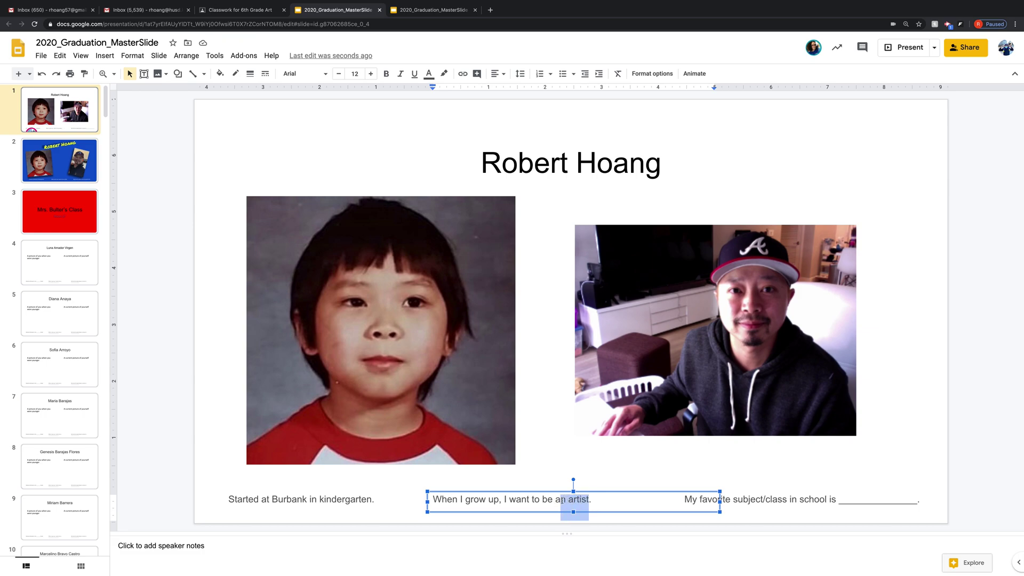
pyautogui.write('baseball')
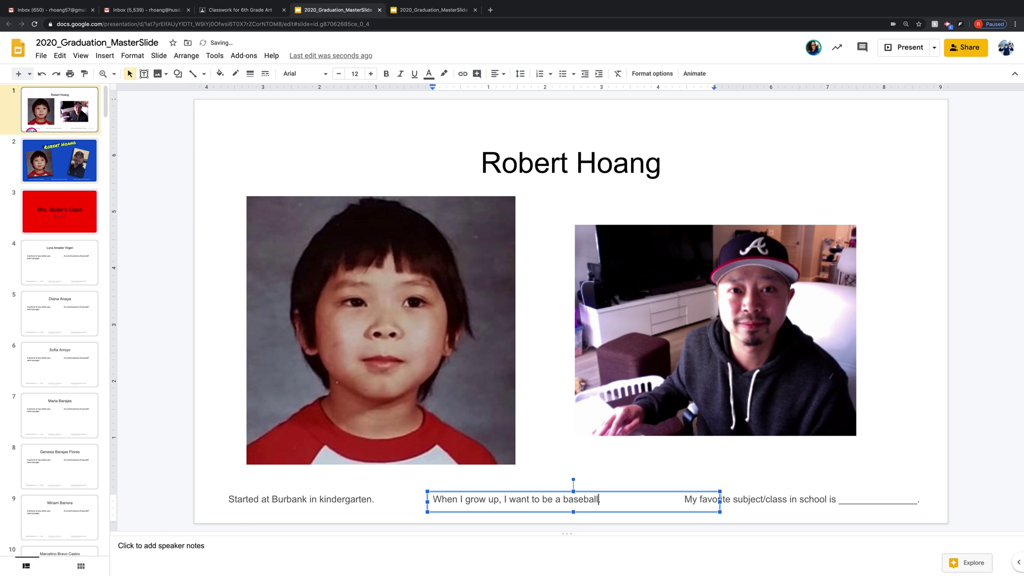
pyautogui.write(' player.')
# - Fill the favorite-subject blank with 'P.E.' and view the example on slide 2
pyautogui.click(916, 500)
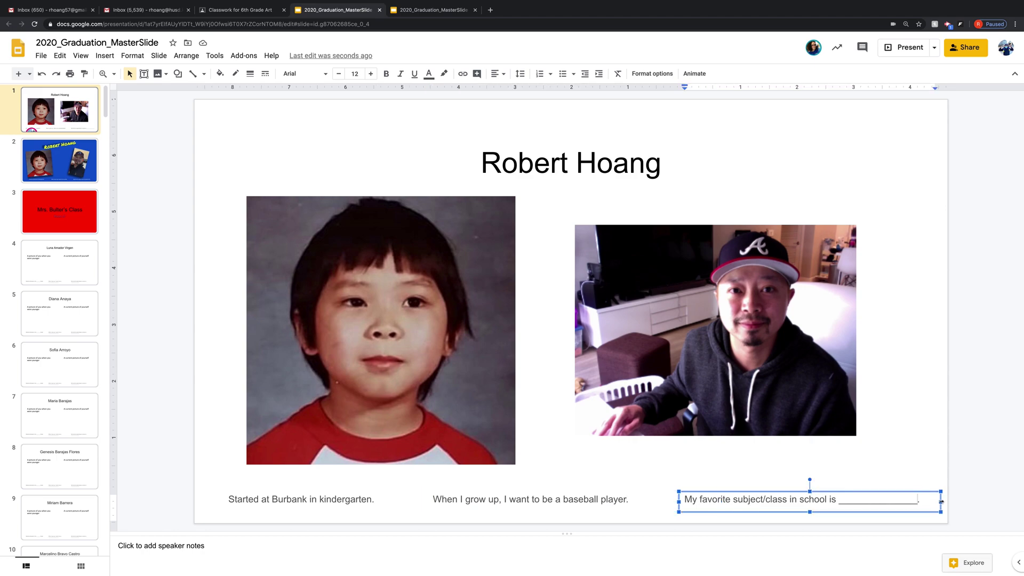
pyautogui.press('BackSpace')
pyautogui.press('BackSpace')
pyautogui.press('BackSpace')
pyautogui.press('BackSpace')
pyautogui.press('BackSpace')
pyautogui.press('BackSpace')
pyautogui.press('BackSpace')
pyautogui.press('BackSpace')
pyautogui.press('BackSpace')
pyautogui.press('BackSpace')
pyautogui.press('BackSpace')
pyautogui.press('BackSpace')
pyautogui.press('BackSpace')
pyautogui.press('BackSpace')
pyautogui.write('P.E.')
pyautogui.click(715, 476)
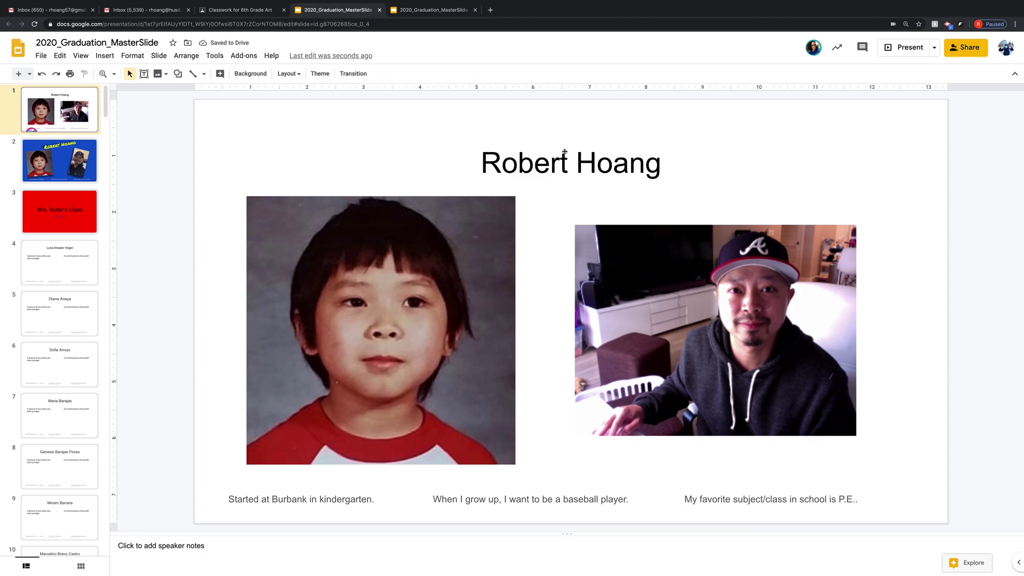
pyautogui.press('pagedown')
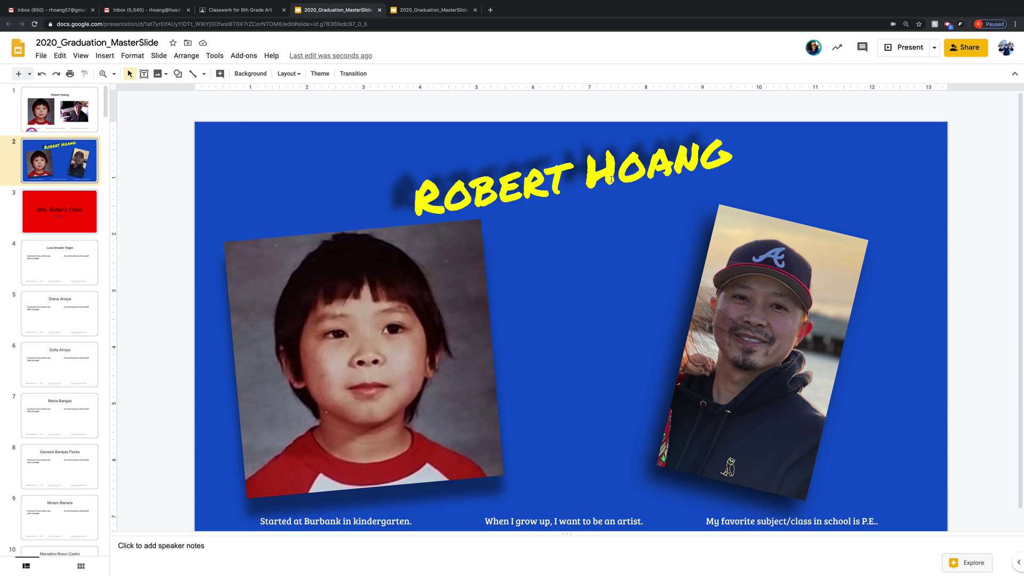
# - Return to slide 1 with the name title, two photos and completed sentences
pyautogui.scroll(-1, 614, 166)
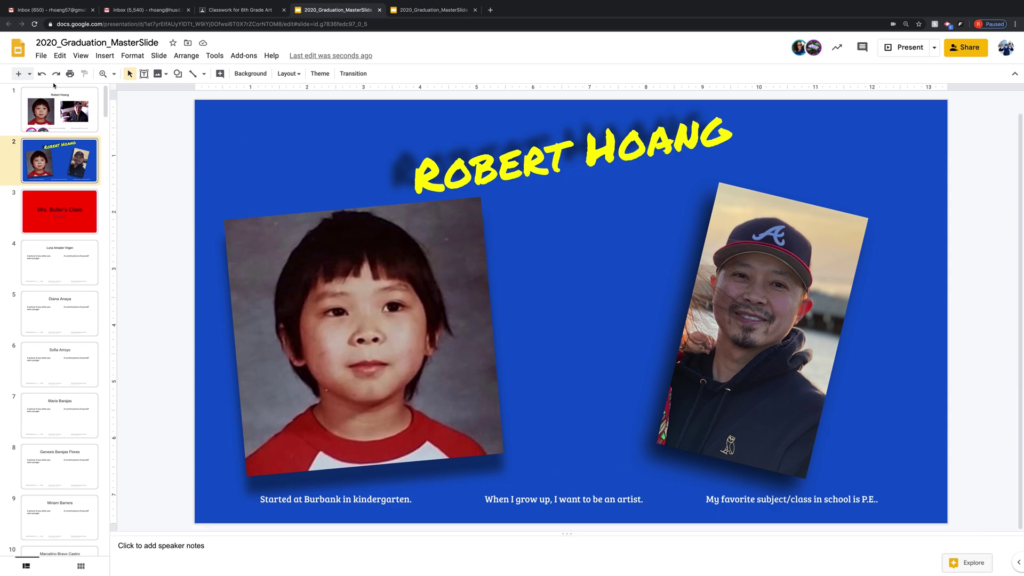
pyautogui.click(53, 107)
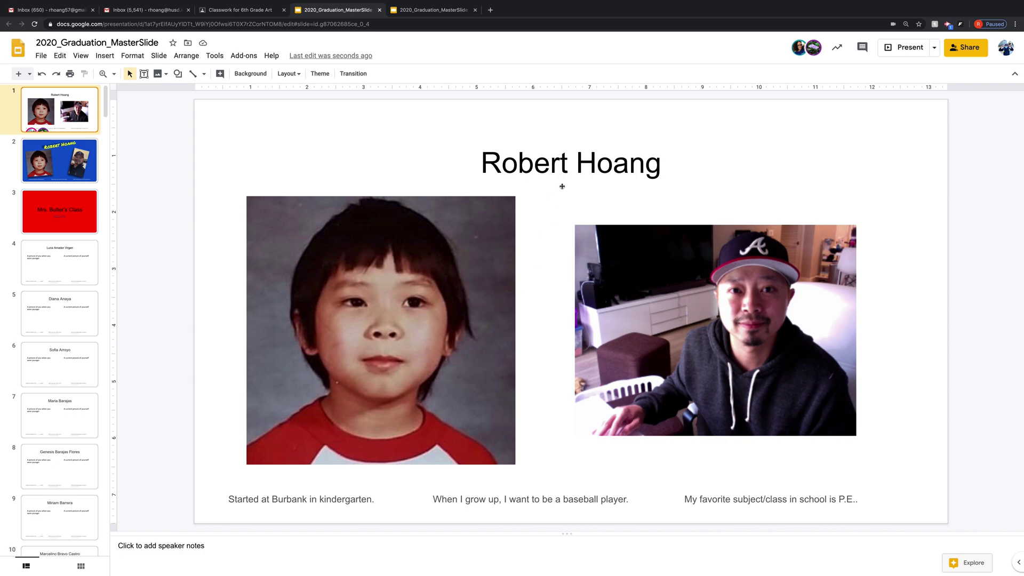
# - Set the first slide's background to a solid dark blue colour
pyautogui.rightClick(545, 229)
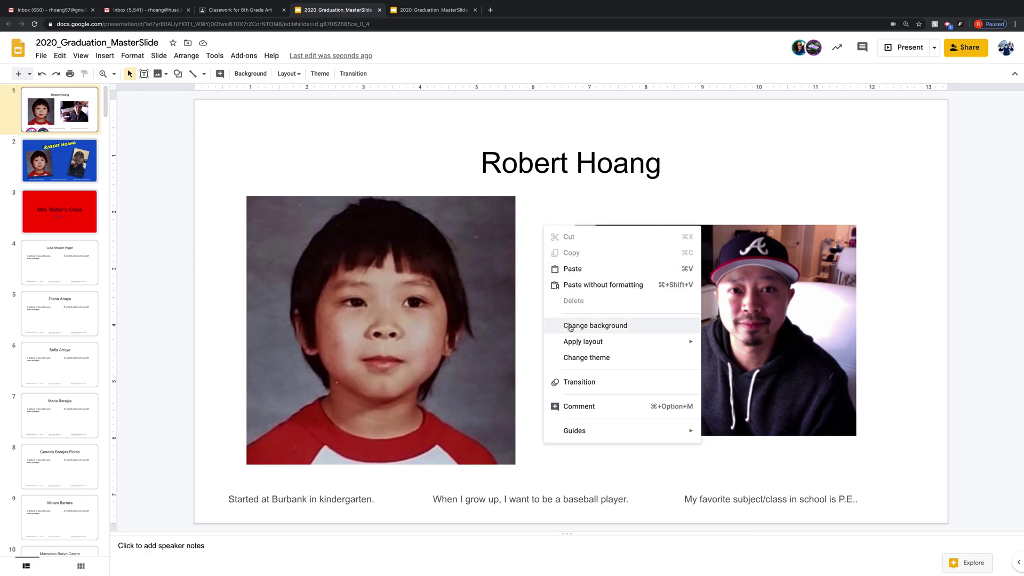
pyautogui.click(570, 327)
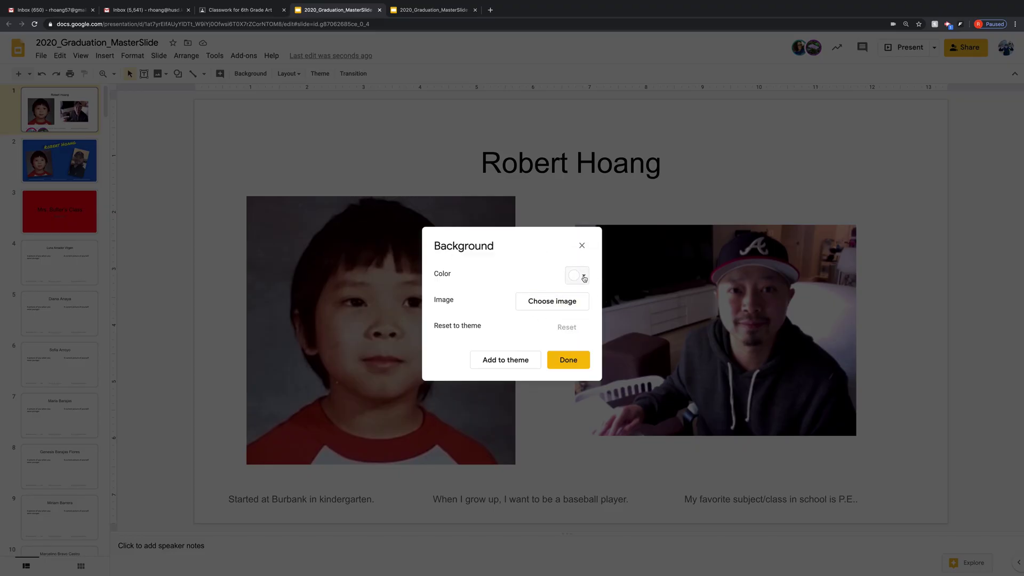
pyautogui.click(581, 276)
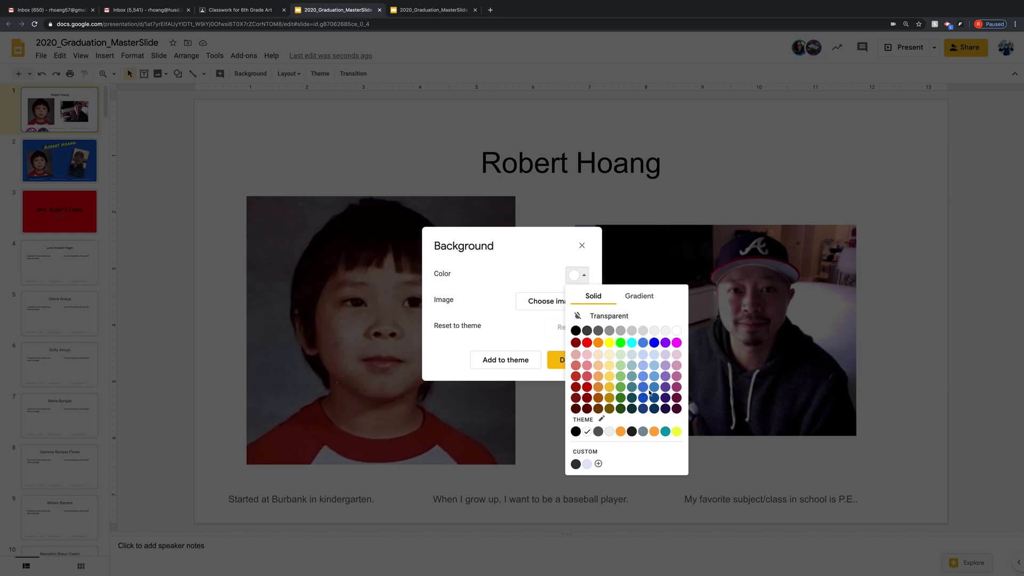
pyautogui.click(643, 399)
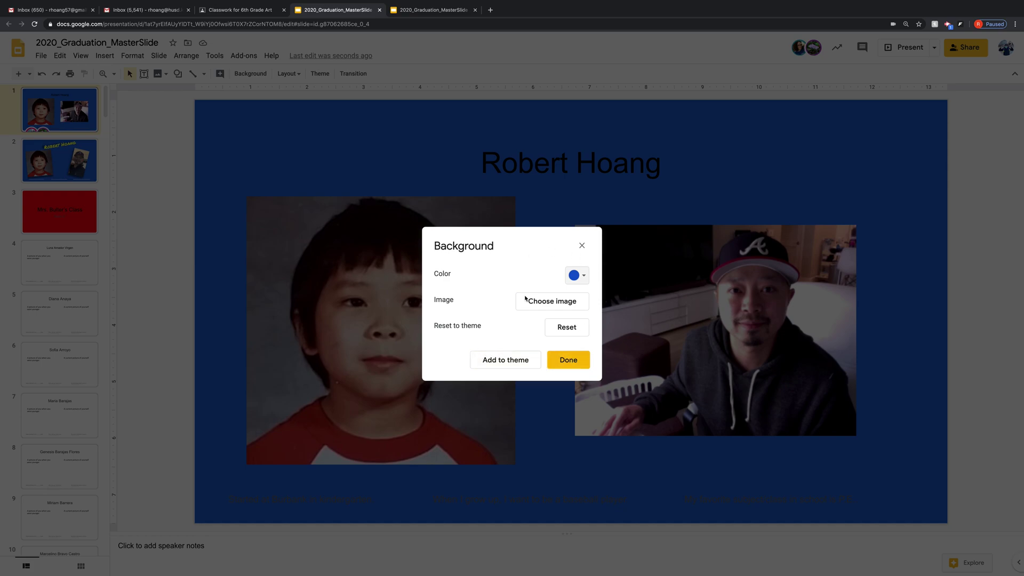
pyautogui.click(571, 361)
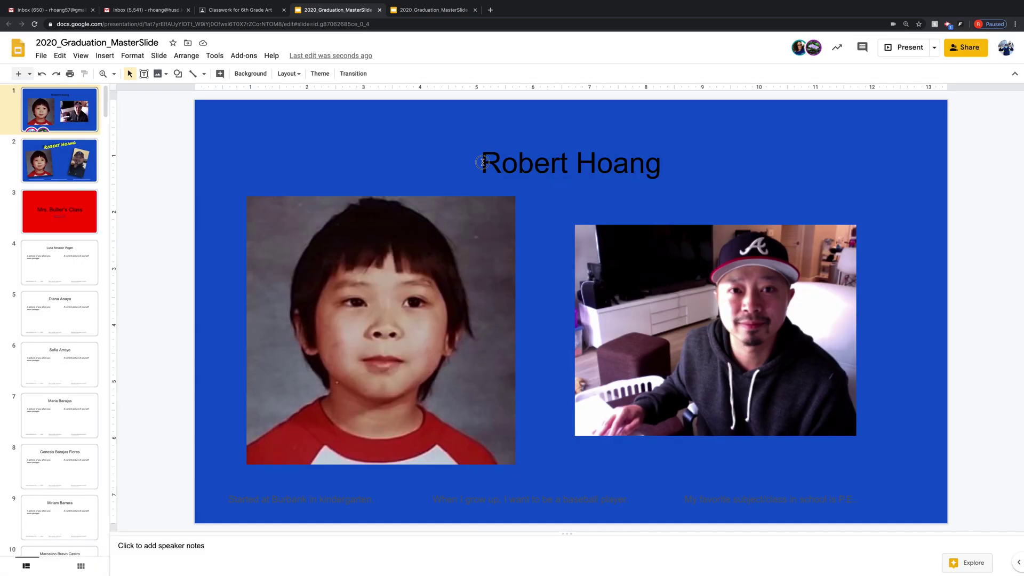
pyautogui.moveTo(483, 161); pyautogui.dragTo(576, 165)
pyautogui.moveTo(654, 166); pyautogui.dragTo(644, 167)
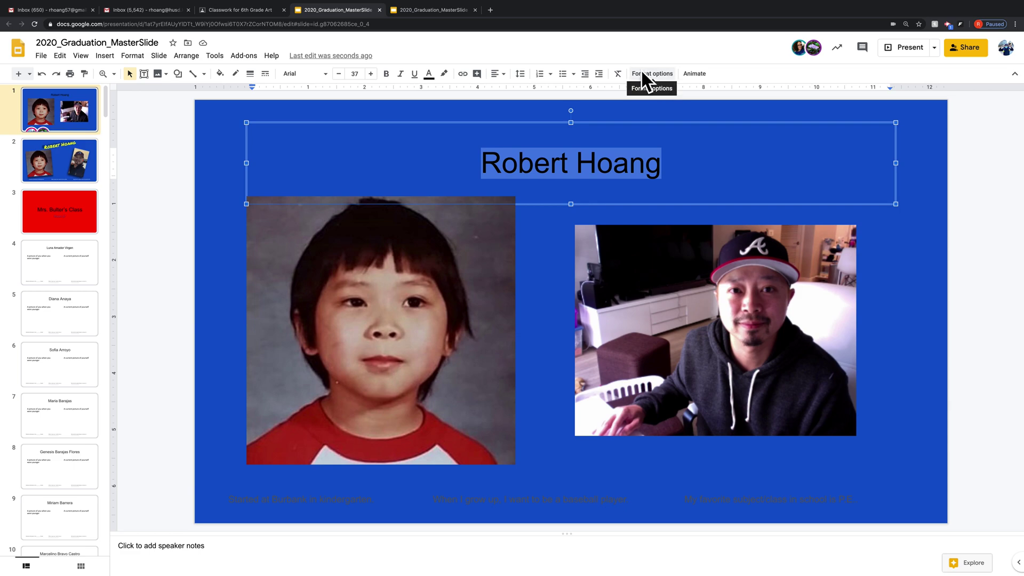
pyautogui.click(327, 76)
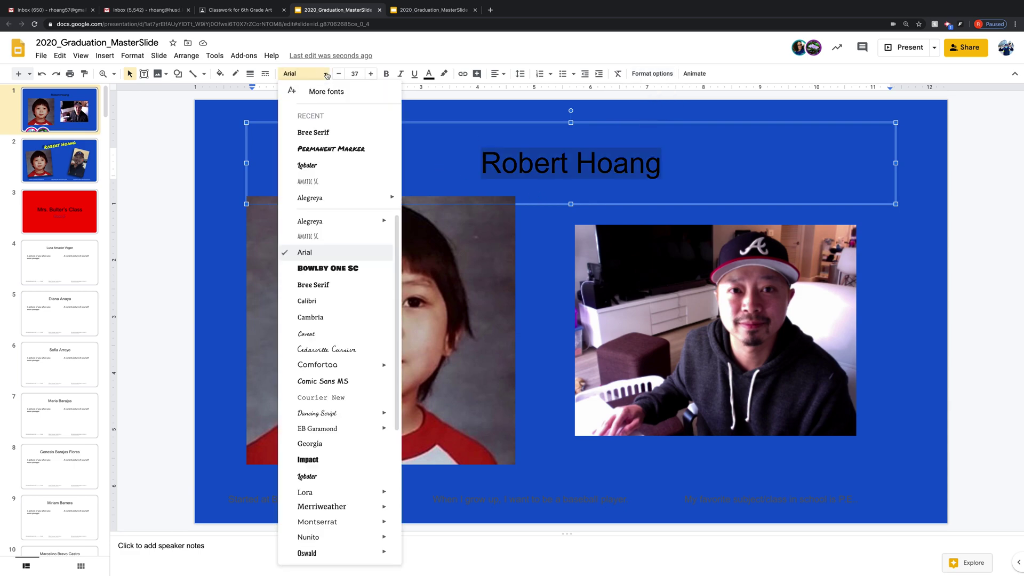
pyautogui.click(353, 147)
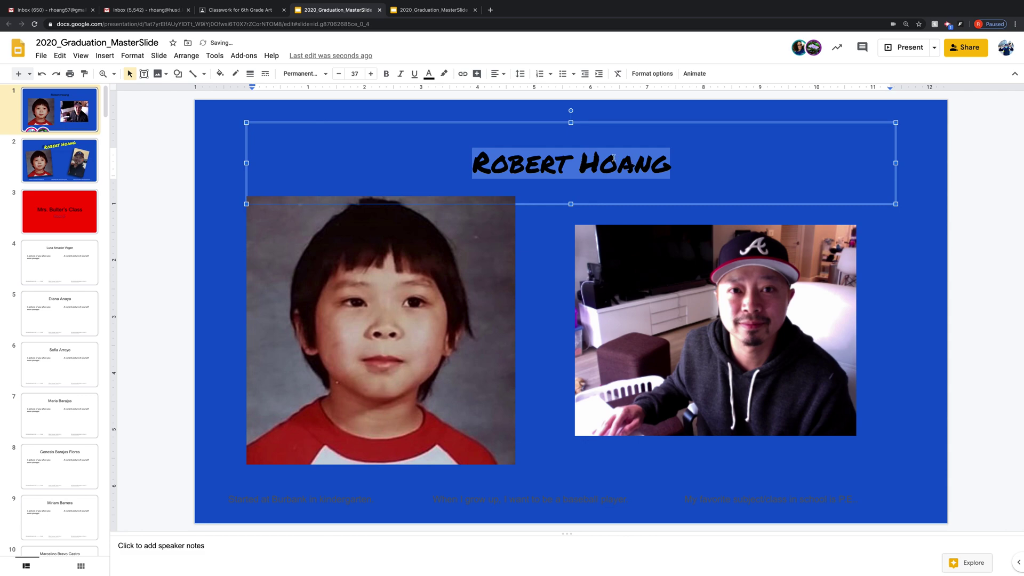
# - Enlarge the title text to font size 60
pyautogui.click(372, 74)
pyautogui.click(371, 74)
pyautogui.click(371, 74)
pyautogui.click(371, 74)
pyautogui.click(371, 74)
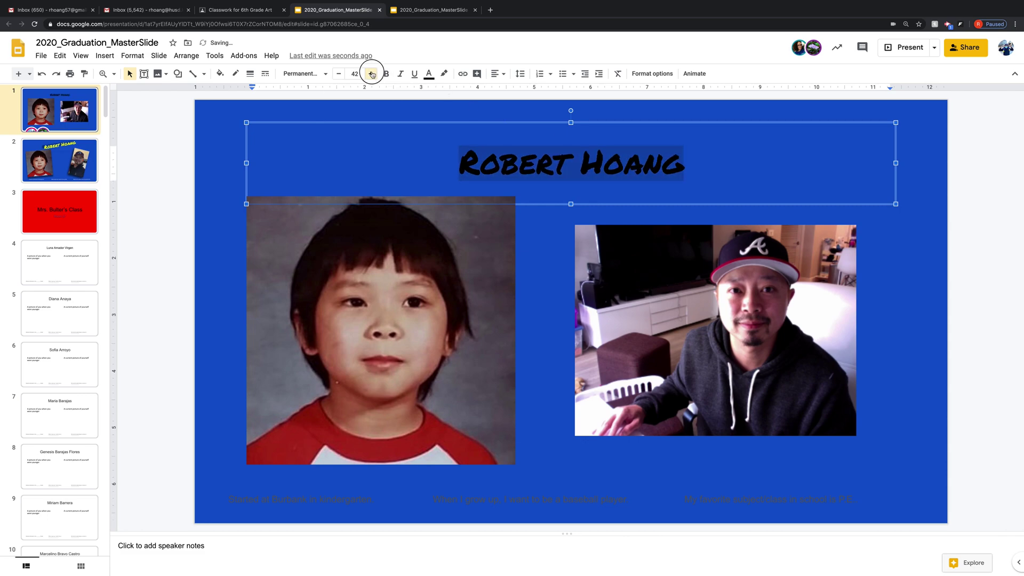
pyautogui.doubleClick(372, 74)
pyautogui.click(372, 75)
pyautogui.doubleClick(372, 75)
pyautogui.click(372, 75)
pyautogui.doubleClick(372, 75)
pyautogui.click(372, 75)
pyautogui.doubleClick(372, 75)
pyautogui.doubleClick(372, 74)
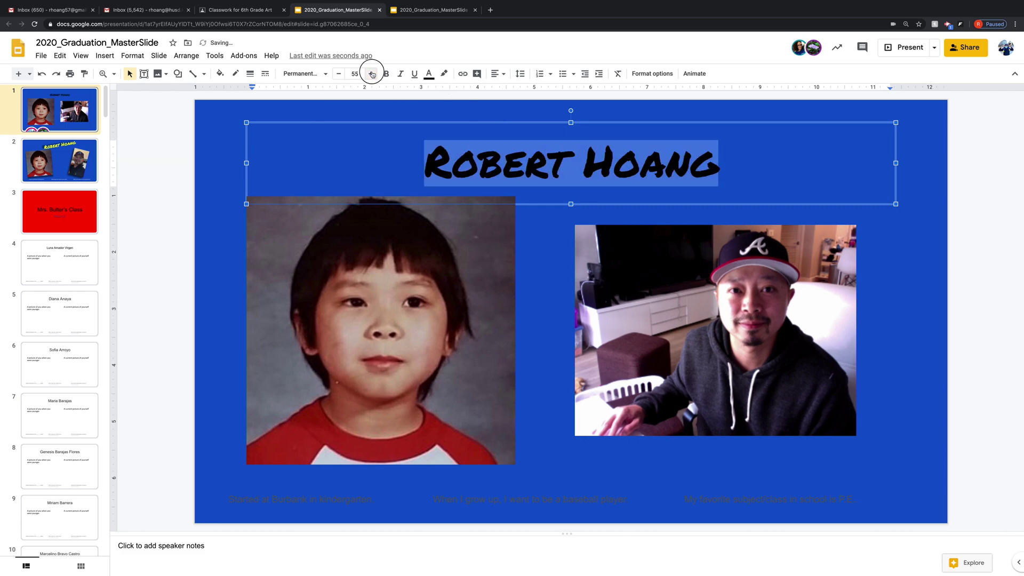
pyautogui.doubleClick(372, 75)
pyautogui.doubleClick(372, 74)
pyautogui.doubleClick(372, 75)
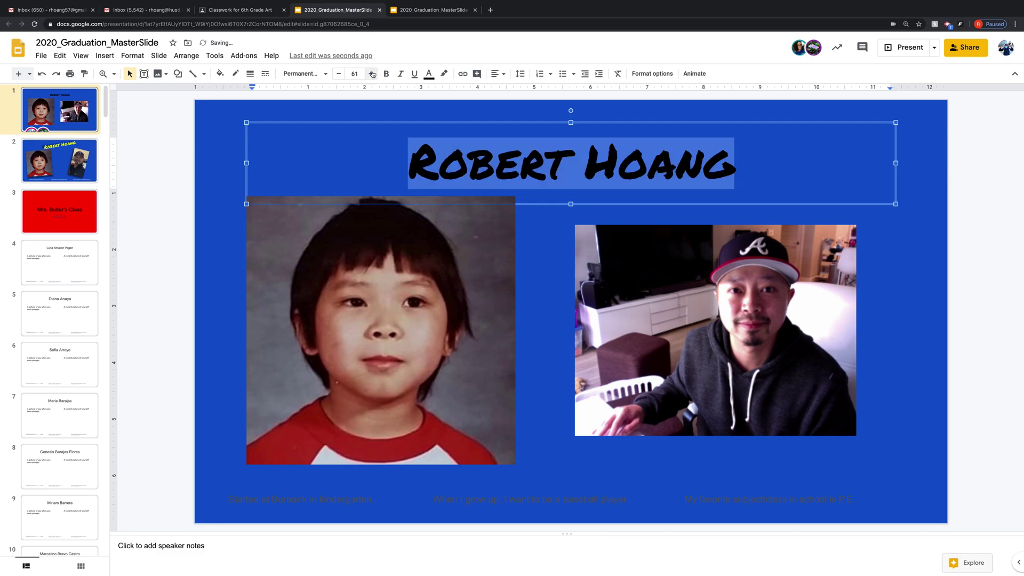
pyautogui.click(340, 74)
# - Colour the title text yellow
pyautogui.click(430, 74)
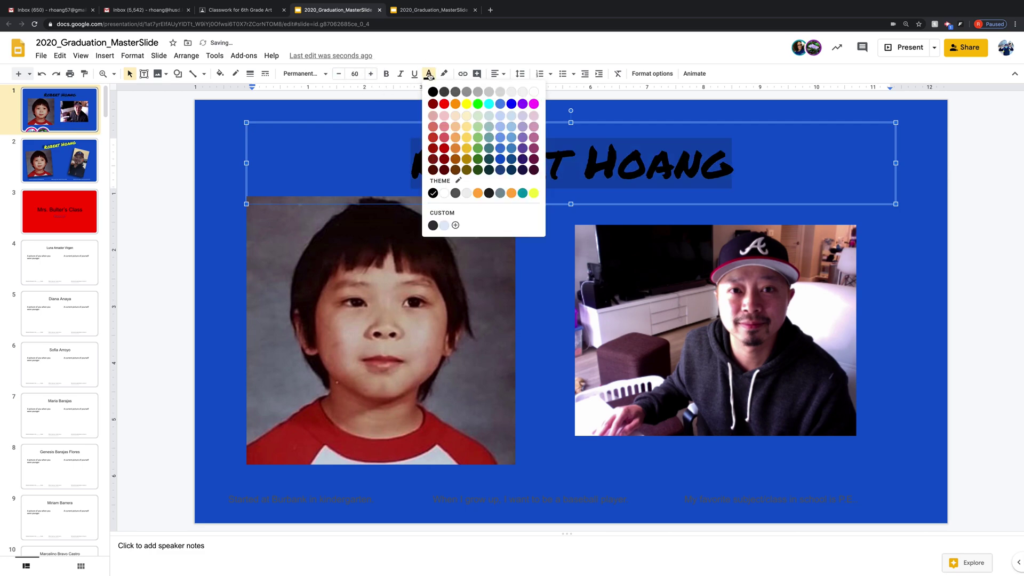
pyautogui.click(467, 103)
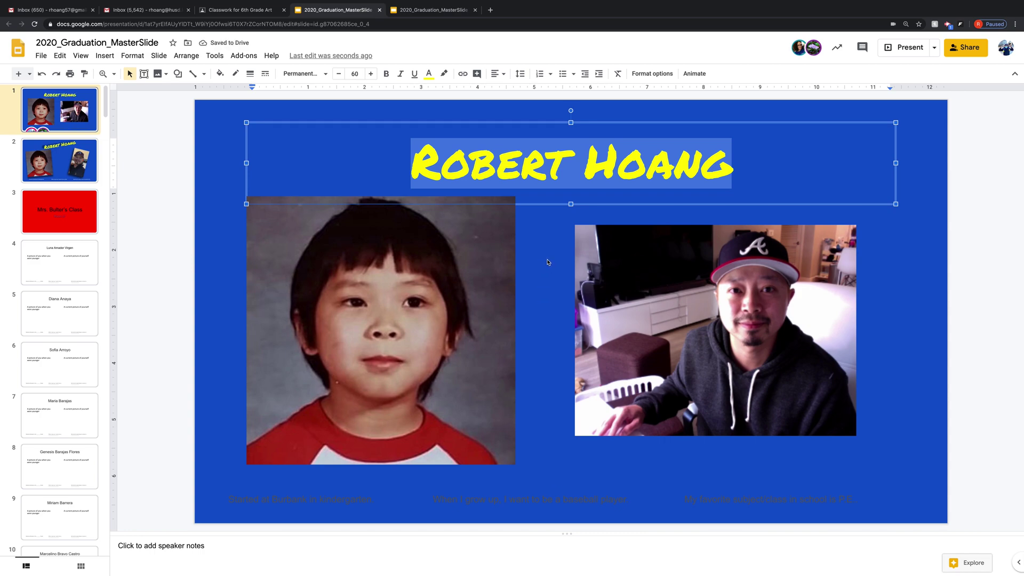
pyautogui.click(547, 261)
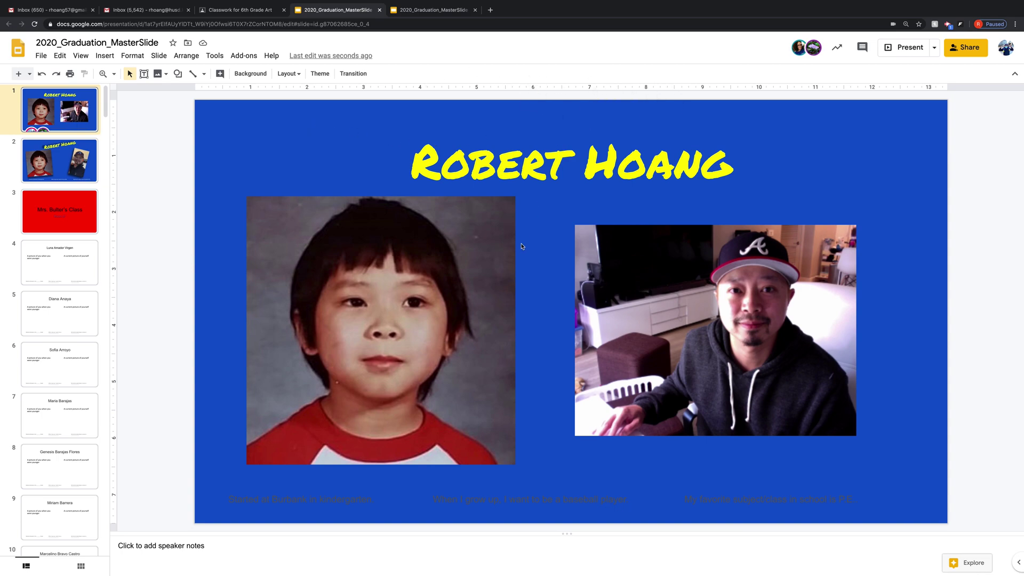
# - Turn on the title's drop shadow, increasing its distance and adjusting its transparency
pyautogui.click(544, 154)
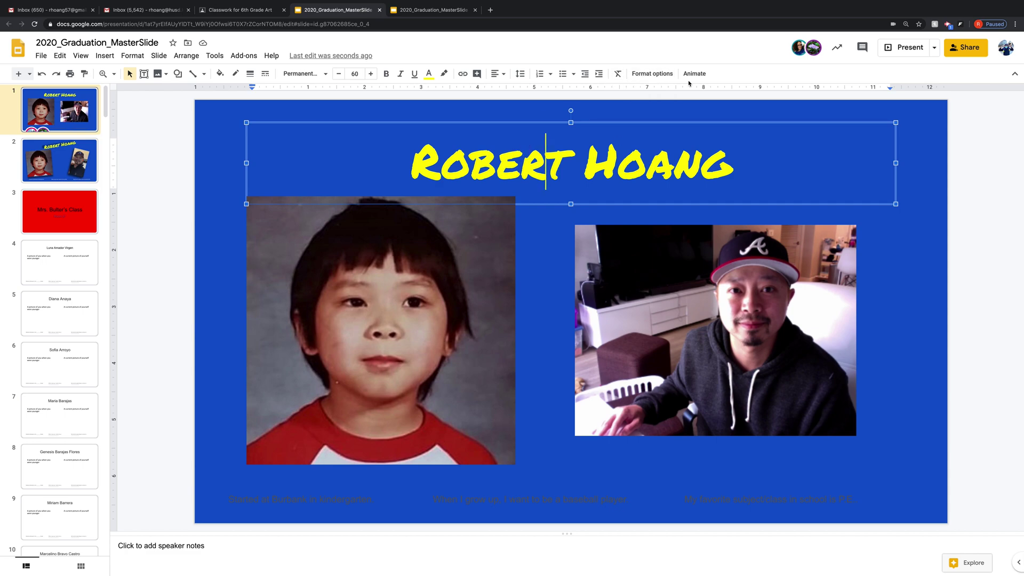
pyautogui.click(651, 73)
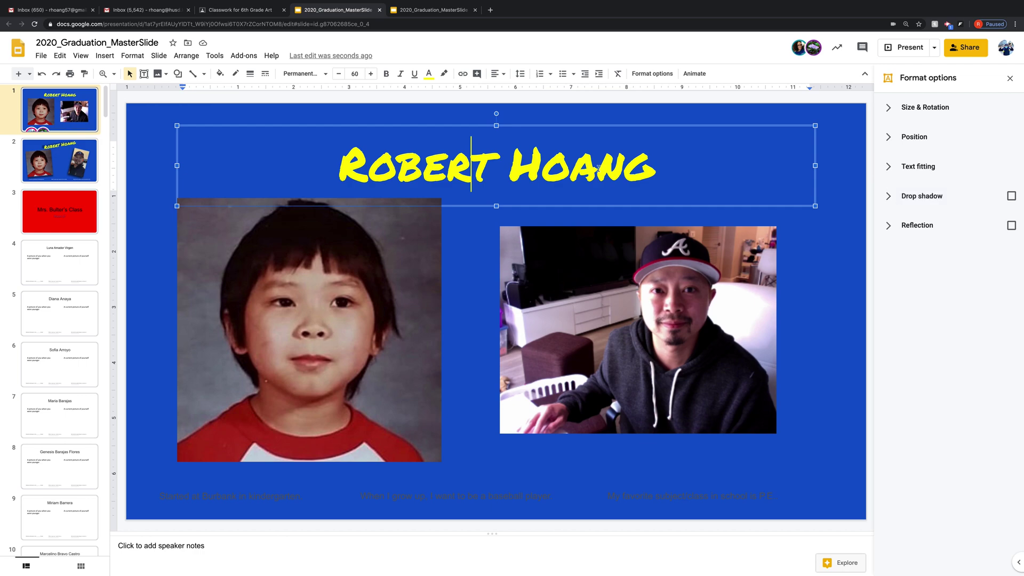
pyautogui.click(1012, 196)
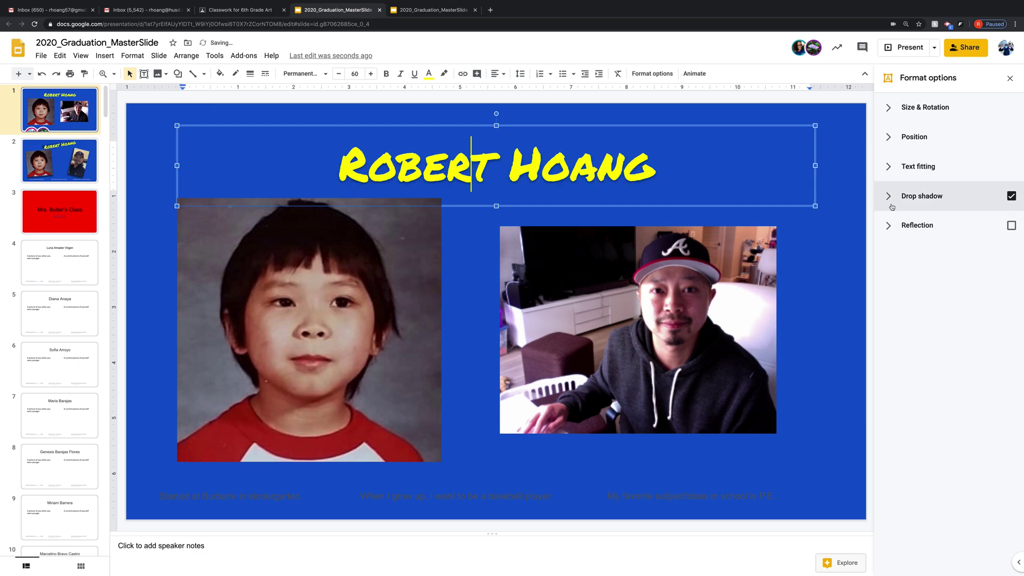
pyautogui.click(889, 196)
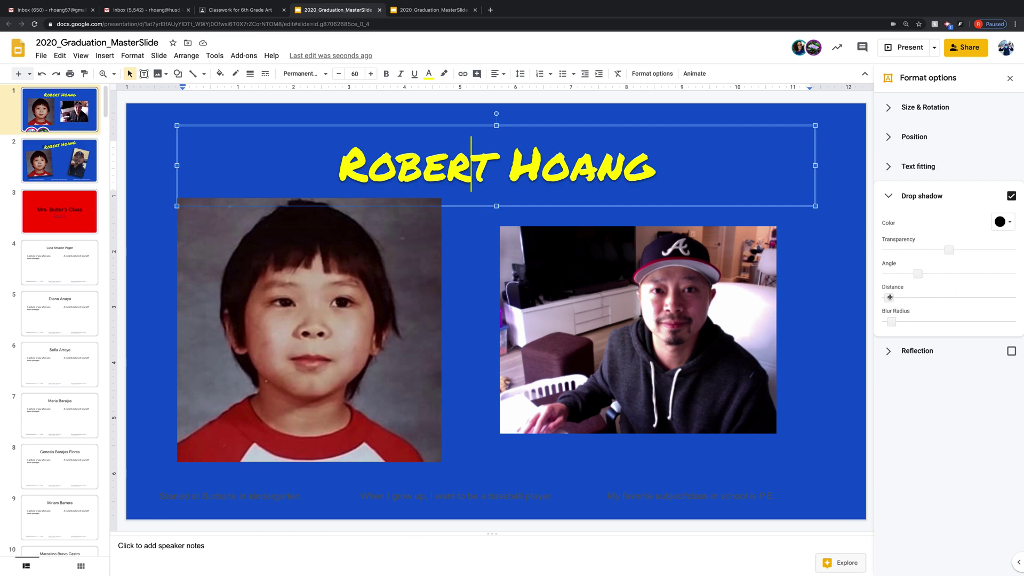
pyautogui.moveTo(890, 297); pyautogui.dragTo(913, 297)
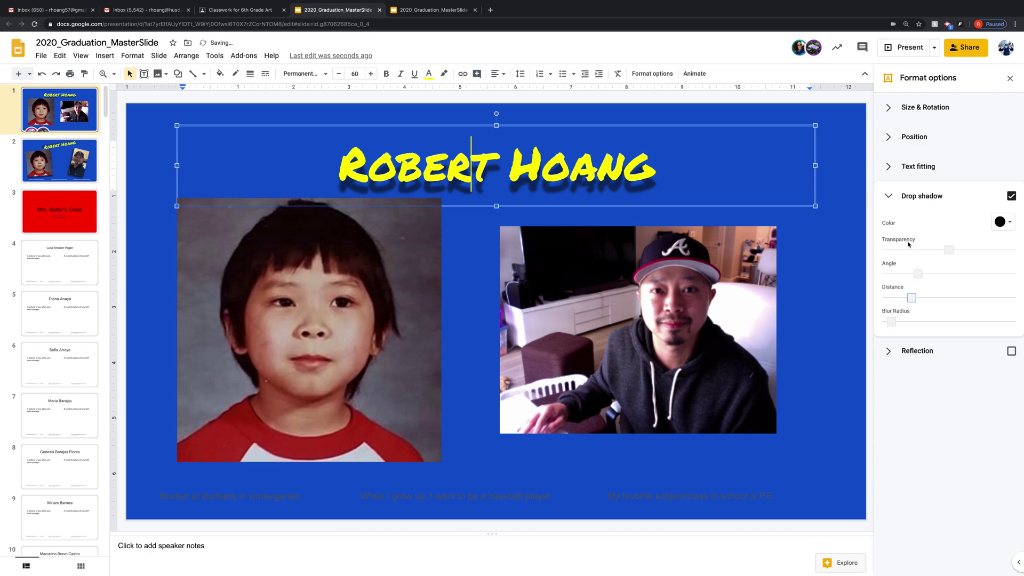
pyautogui.moveTo(950, 250); pyautogui.dragTo(905, 321)
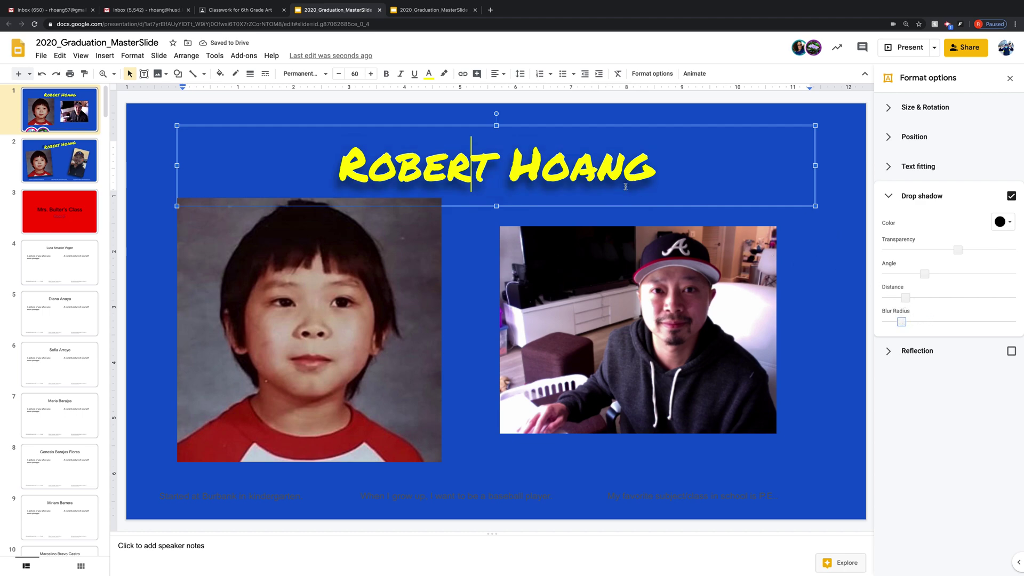
# - Rotate the title to about 353.7° and tilt the childhood photo slightly counter-clockwise
pyautogui.click(472, 268)
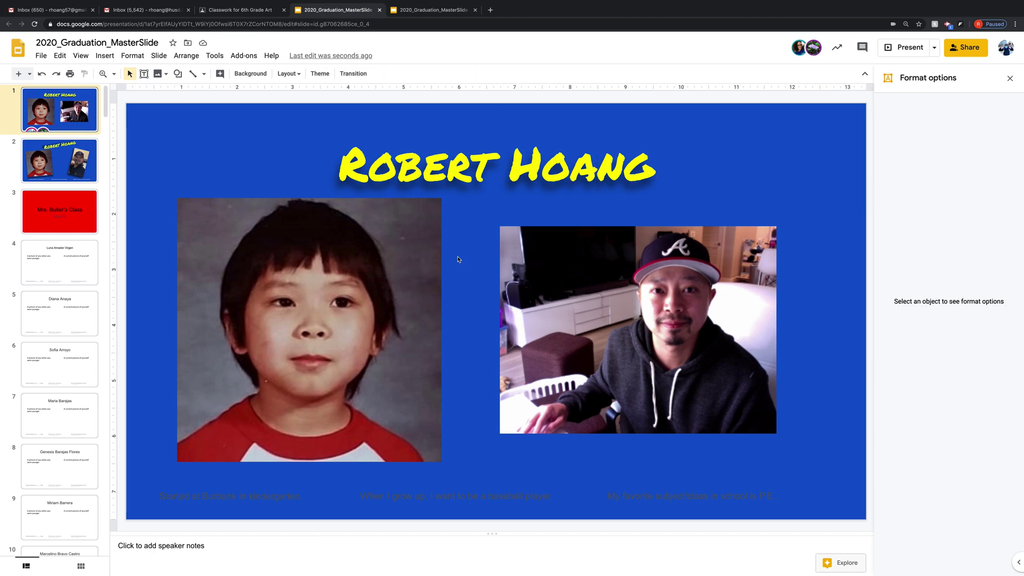
pyautogui.click(462, 159)
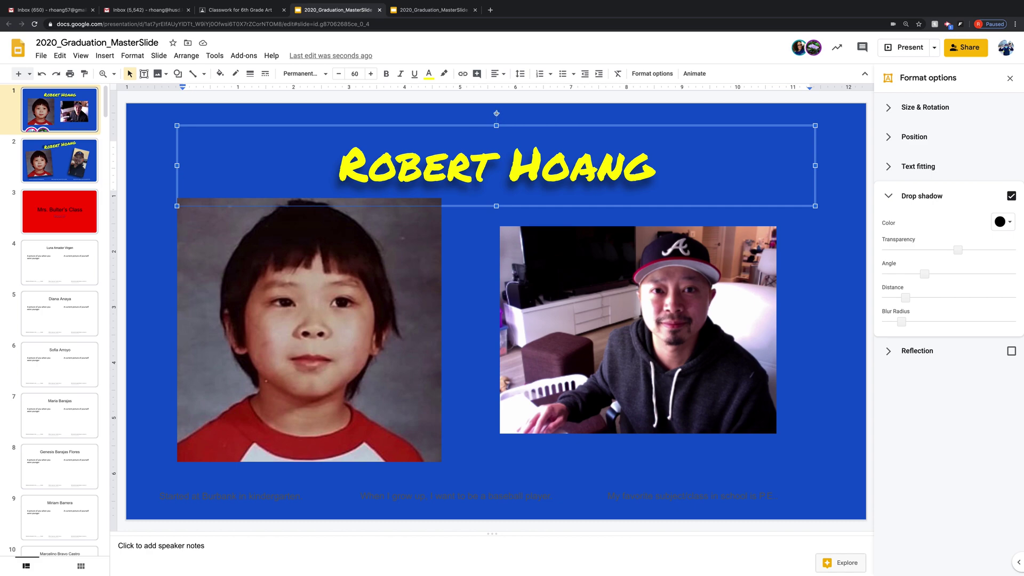
pyautogui.moveTo(496, 113); pyautogui.dragTo(490, 113)
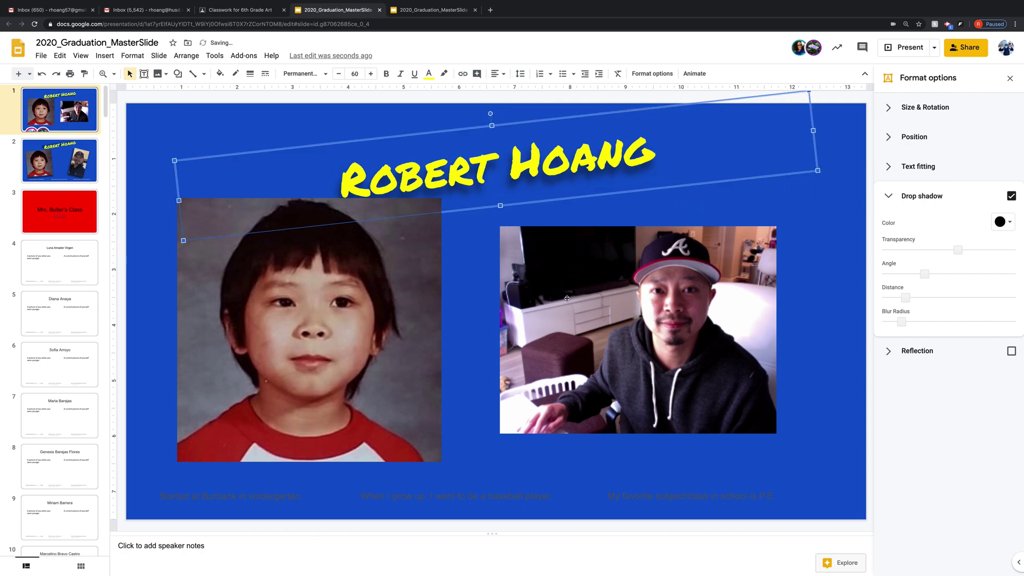
pyautogui.press('Tab')
pyautogui.moveTo(316, 186); pyautogui.dragTo(295, 187)
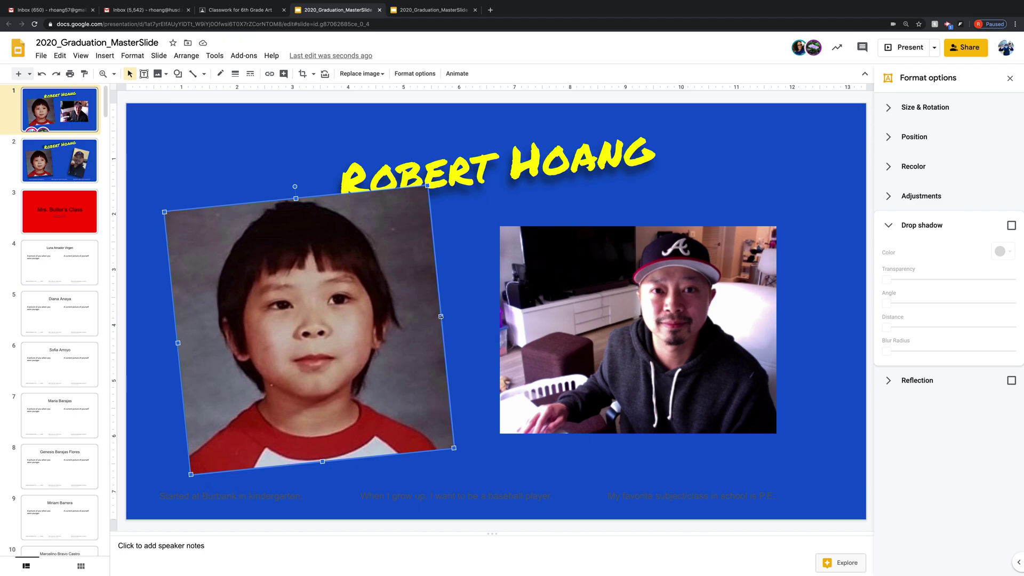
# - Shrink both photos, tilt the webcam photo clockwise, and nudge them toward each other
pyautogui.moveTo(440, 316); pyautogui.dragTo(418, 322)
pyautogui.moveTo(411, 187); pyautogui.dragTo(392, 211)
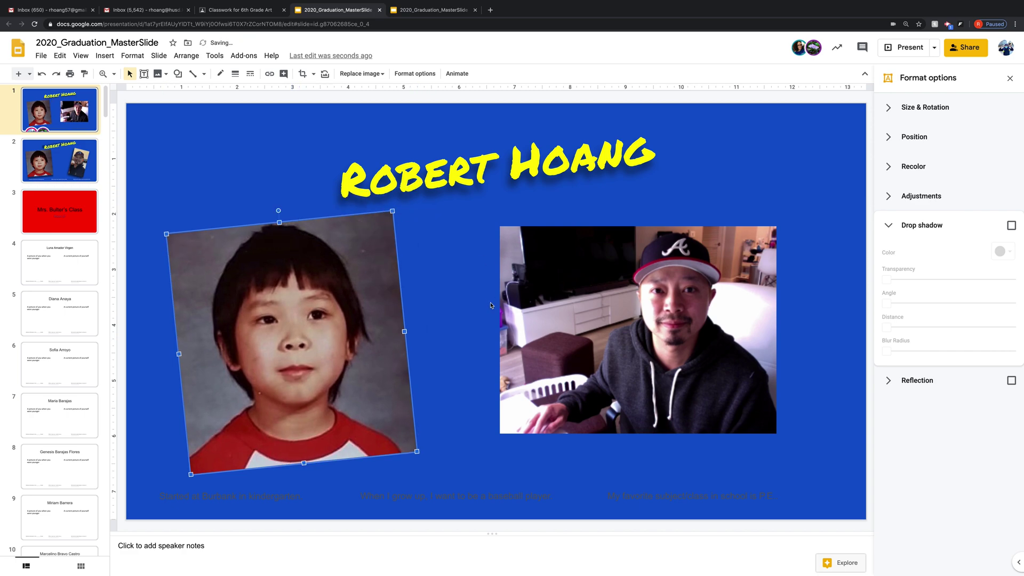
pyautogui.click(565, 261)
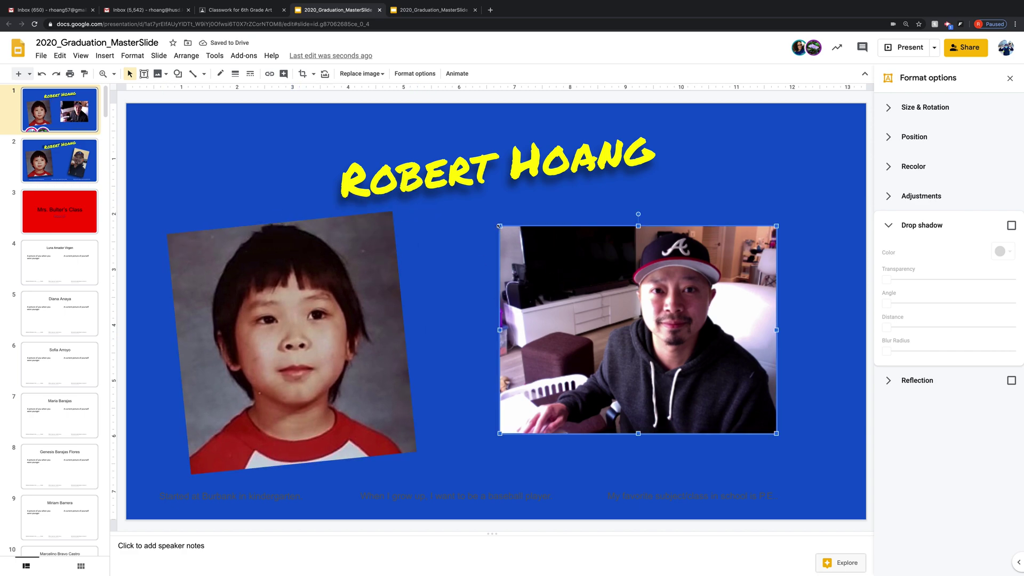
pyautogui.moveTo(499, 226); pyautogui.dragTo(541, 256)
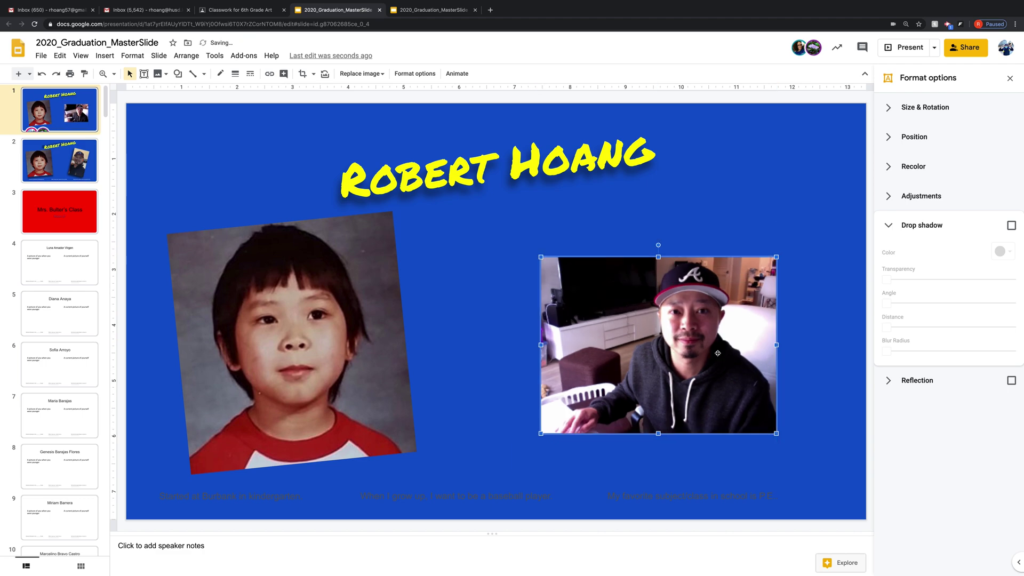
pyautogui.moveTo(658, 244); pyautogui.dragTo(686, 255)
pyautogui.click(322, 310)
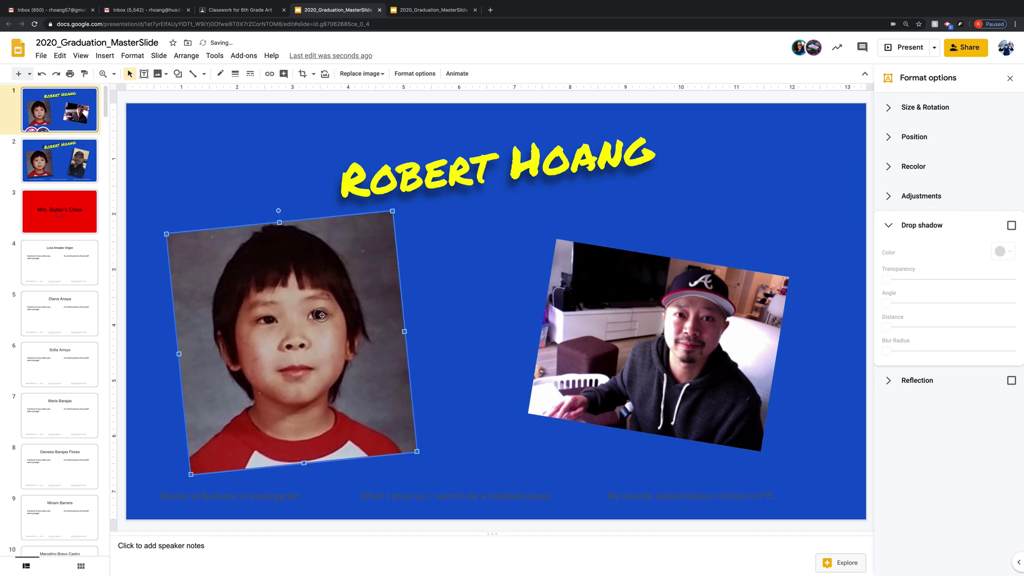
pyautogui.moveTo(321, 309); pyautogui.dragTo(331, 311)
pyautogui.click(617, 321)
pyautogui.moveTo(618, 321); pyautogui.dragTo(602, 321)
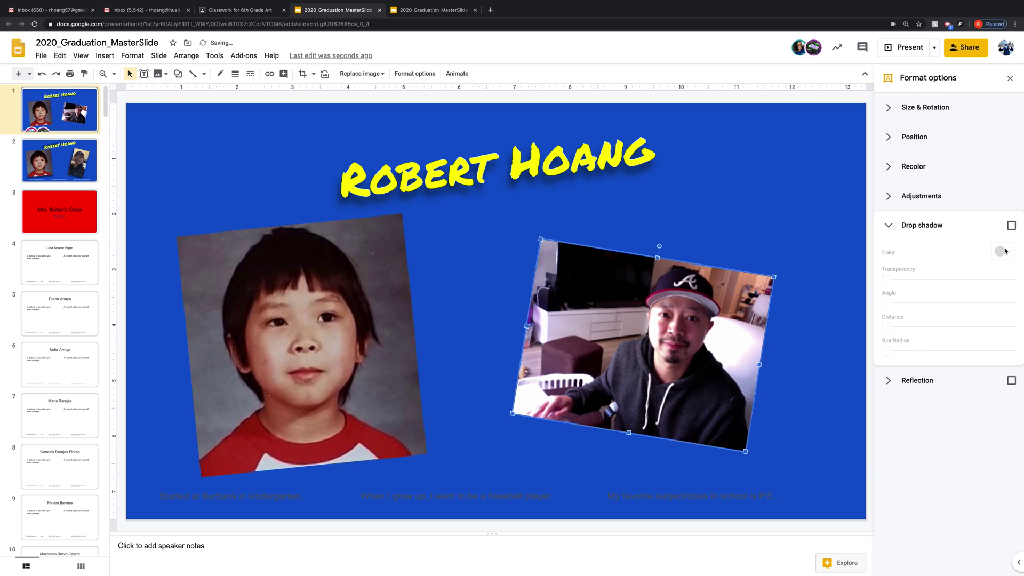
# - Add farther, softer drop shadows to the webcam and childhood photos
pyautogui.click(1011, 225)
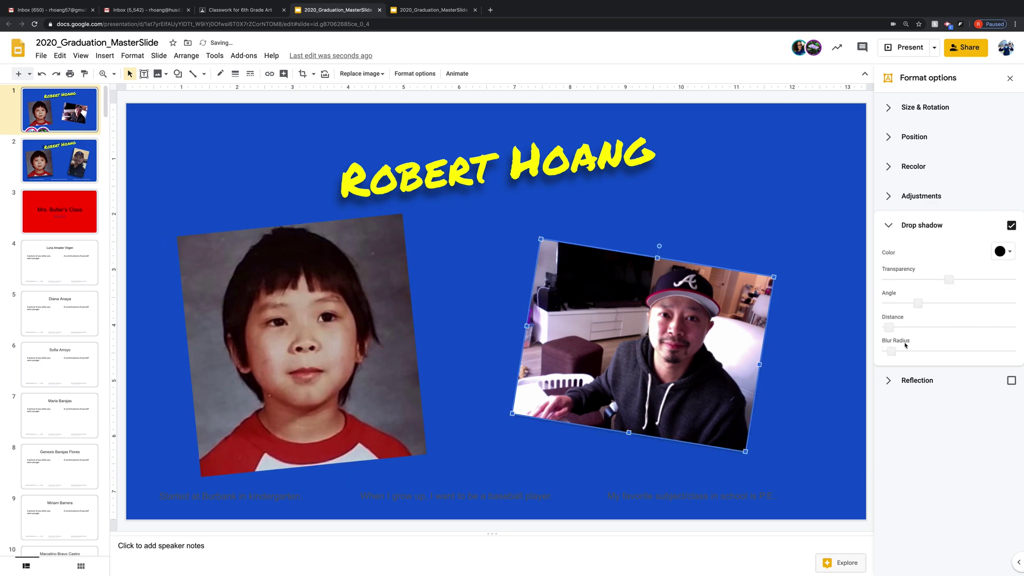
pyautogui.moveTo(892, 327); pyautogui.dragTo(917, 353)
pyautogui.click(393, 382)
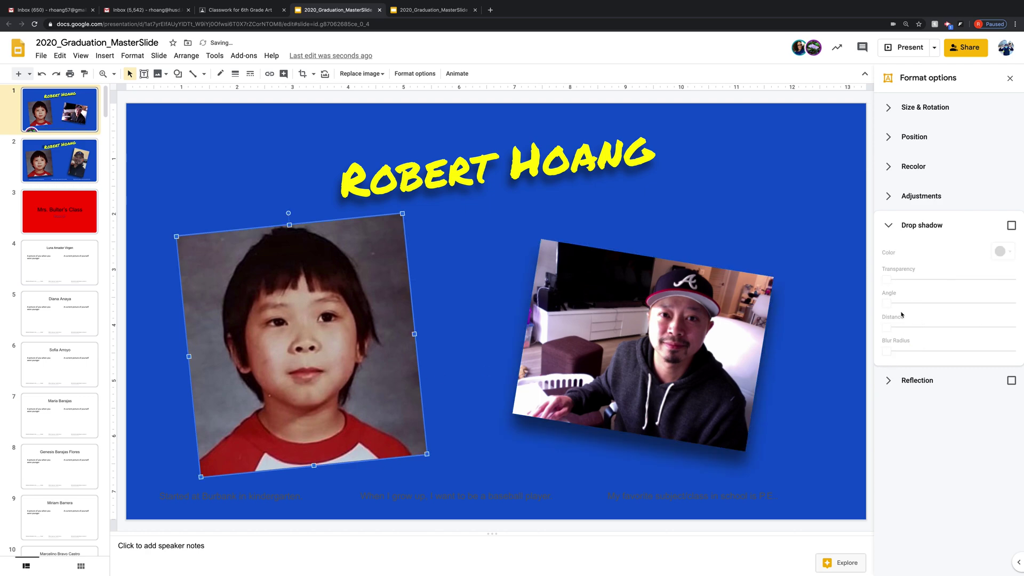
pyautogui.click(1012, 225)
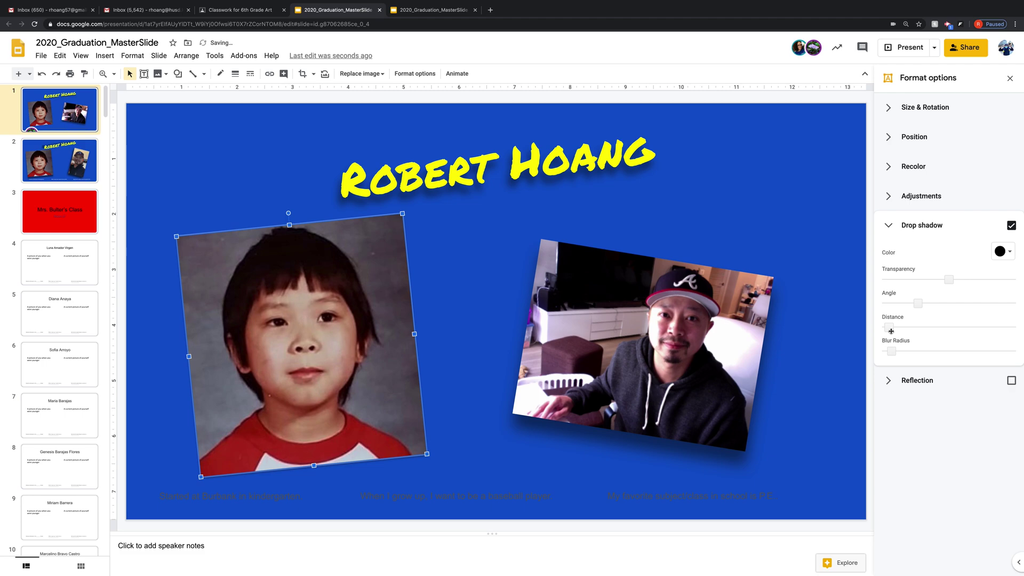
pyautogui.moveTo(890, 326); pyautogui.dragTo(916, 351)
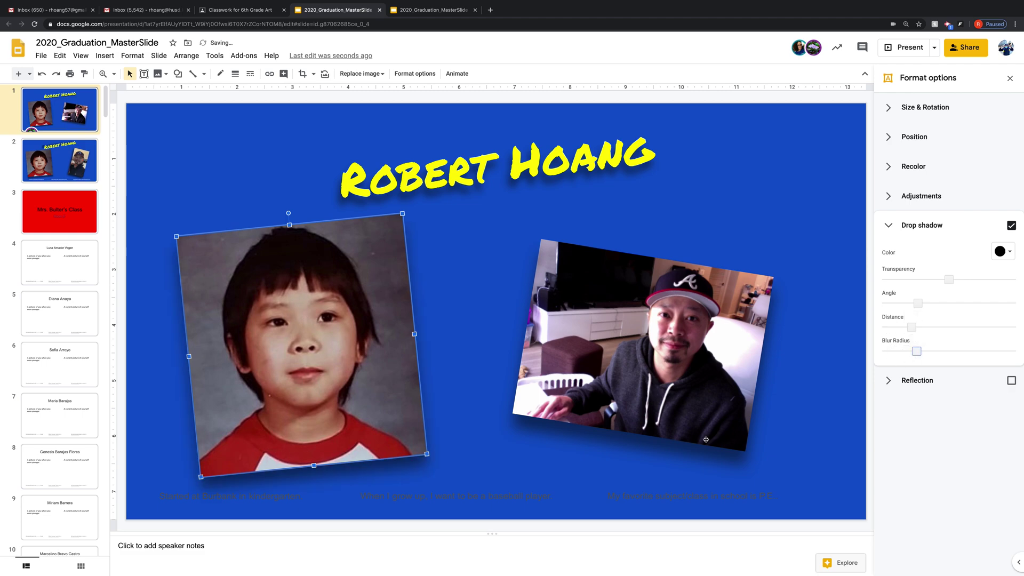
pyautogui.click(548, 479)
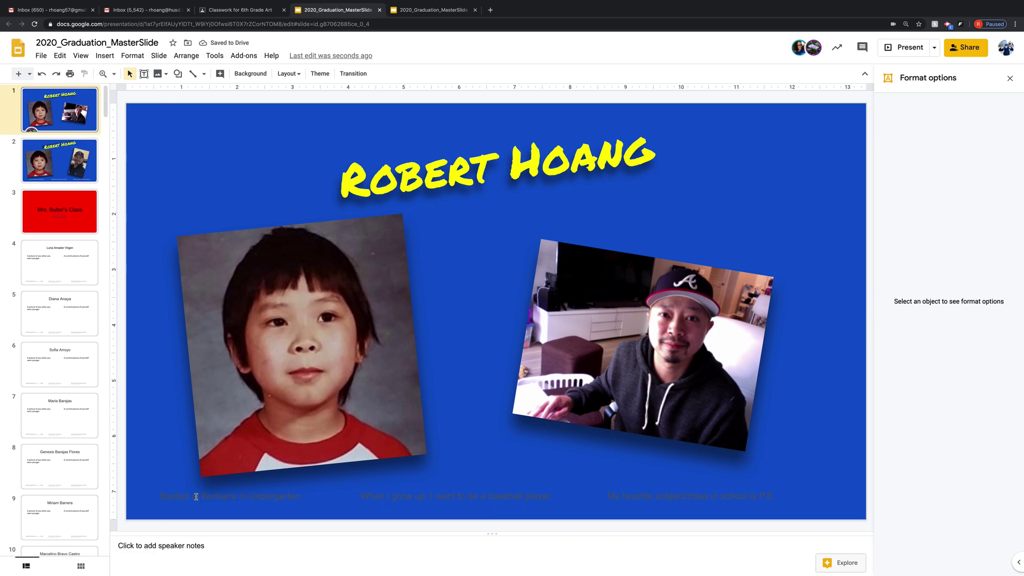
# - Make the kindergarten sentence white Bree Serif at size 13
pyautogui.moveTo(160, 497); pyautogui.dragTo(323, 500)
pyautogui.click(323, 75)
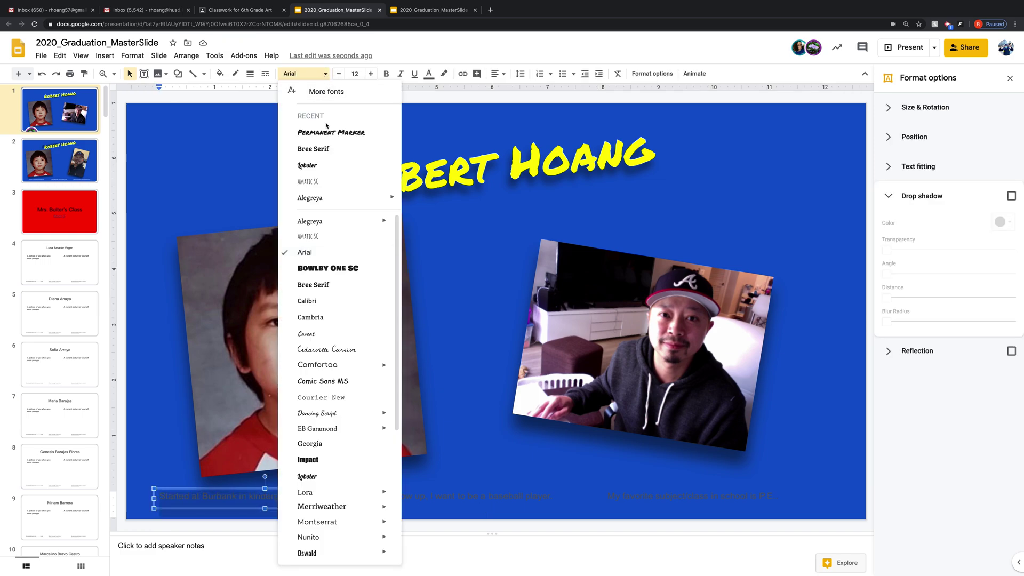
pyautogui.click(332, 155)
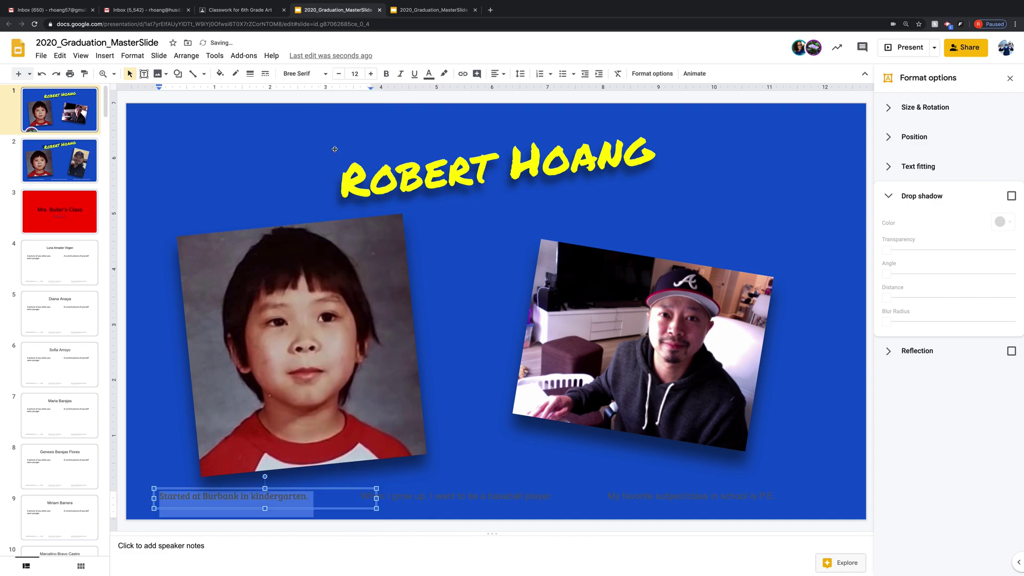
pyautogui.click(372, 75)
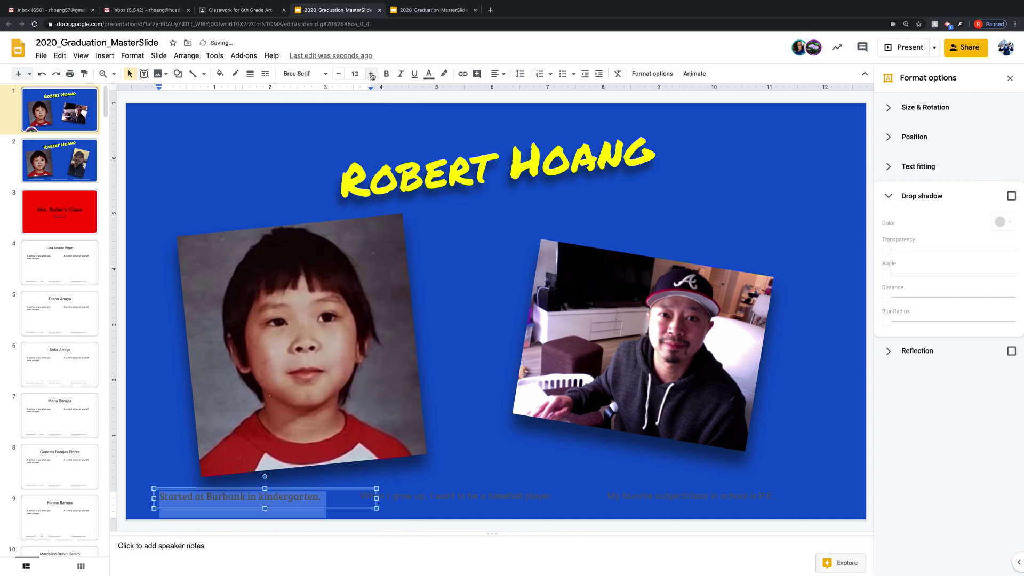
pyautogui.click(428, 74)
pyautogui.click(532, 96)
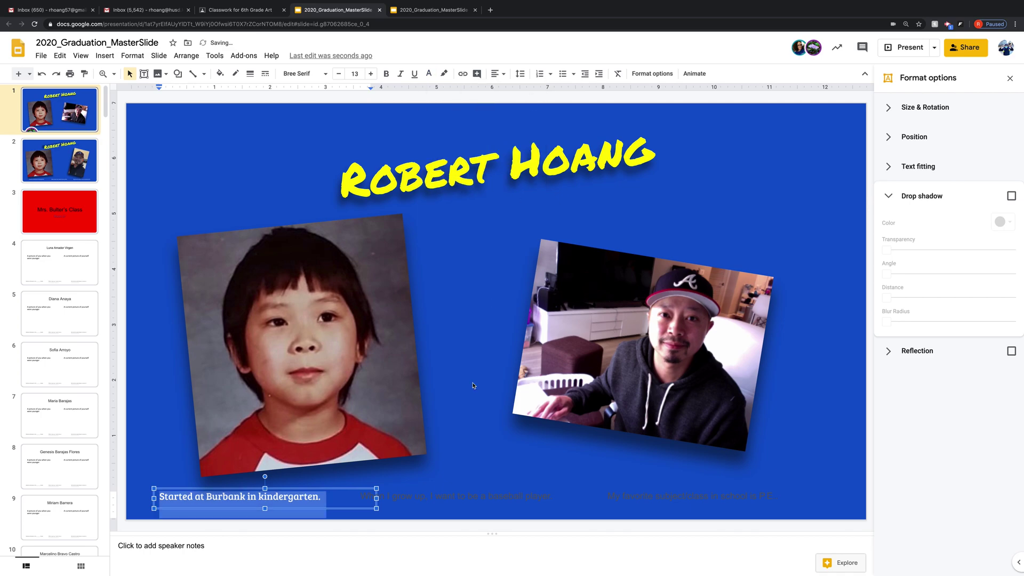
# - Make the baseball player sentence white Bree Serif at size 15
pyautogui.tripleClick(460, 498)
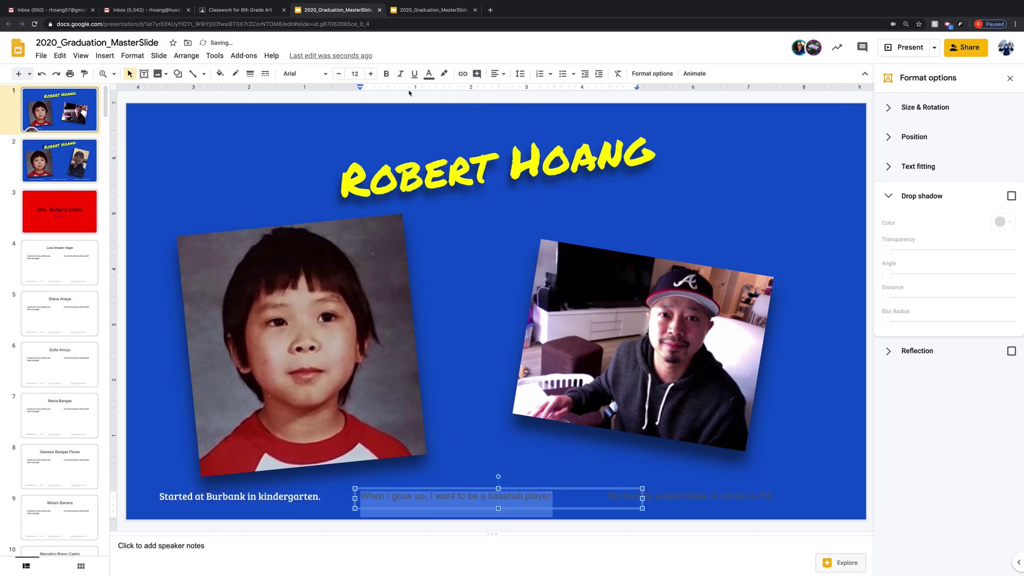
pyautogui.click(318, 75)
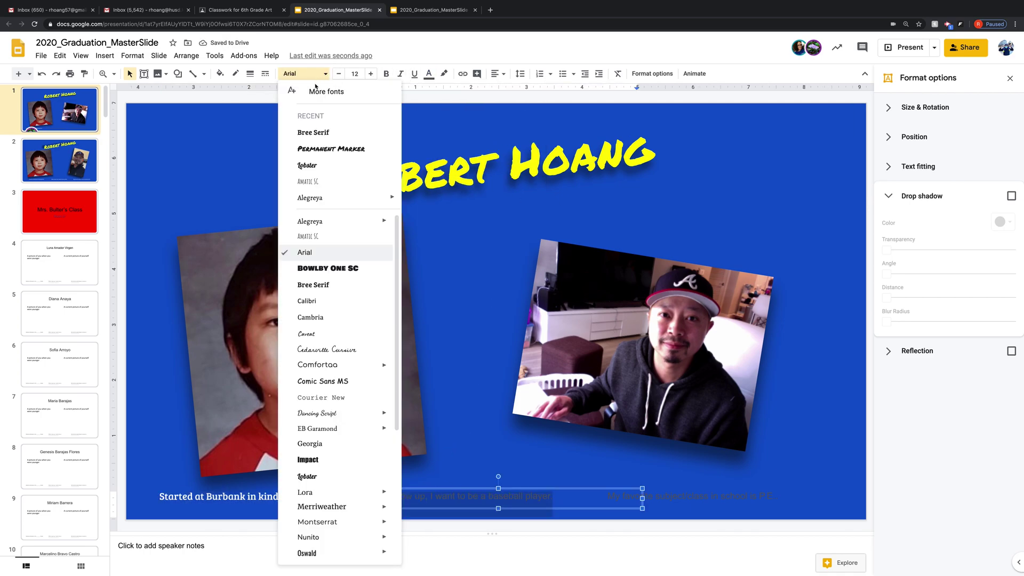
pyautogui.click(323, 135)
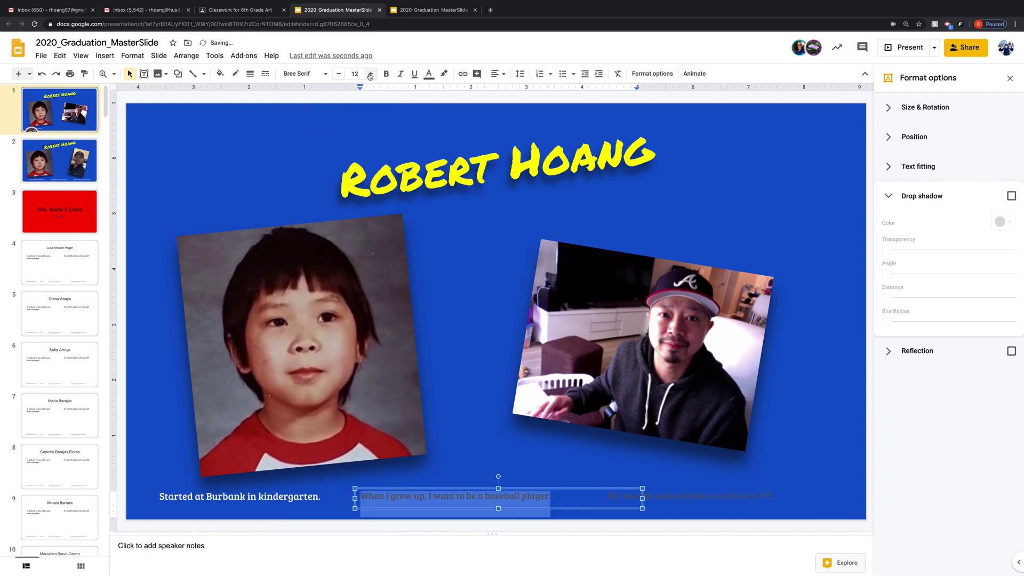
pyautogui.click(370, 74)
pyautogui.click(370, 74)
pyautogui.click(370, 74)
pyautogui.click(370, 74)
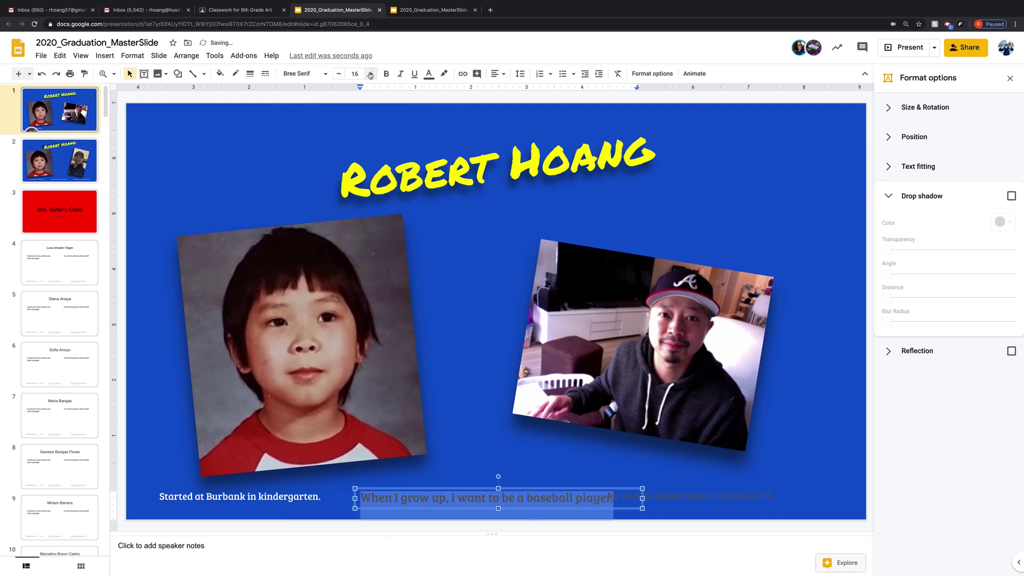
pyautogui.click(339, 74)
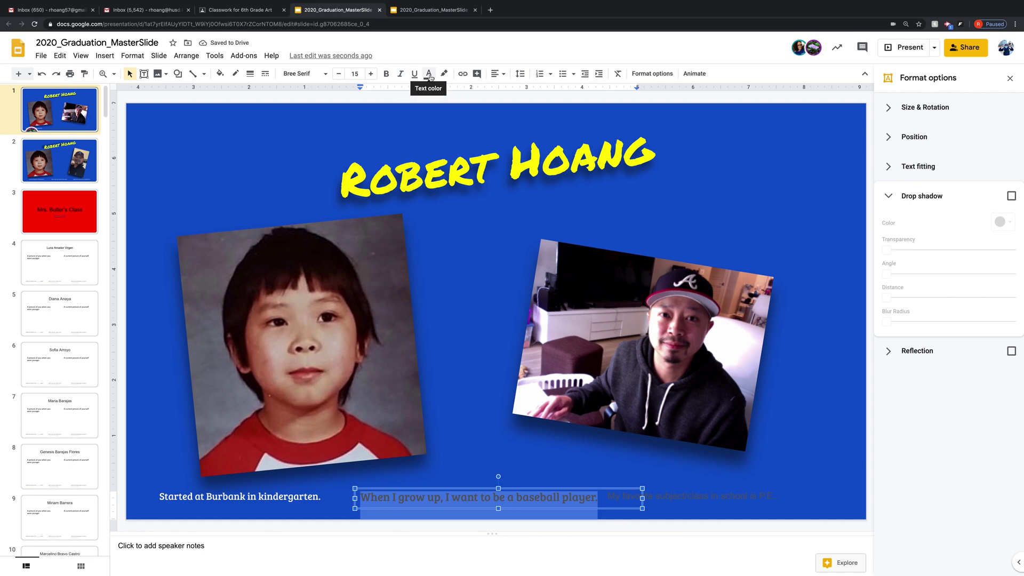
pyautogui.click(429, 74)
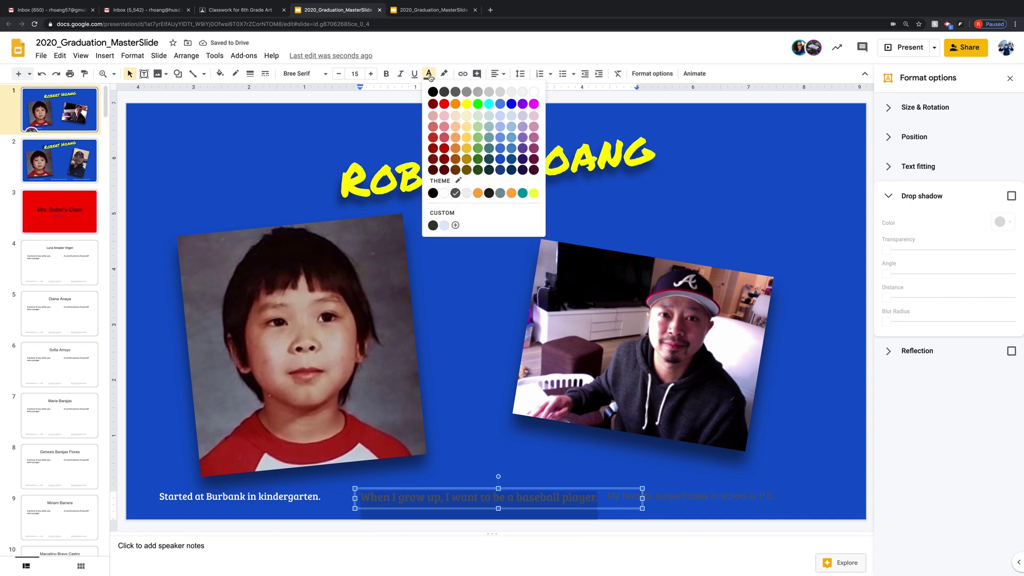
pyautogui.click(536, 94)
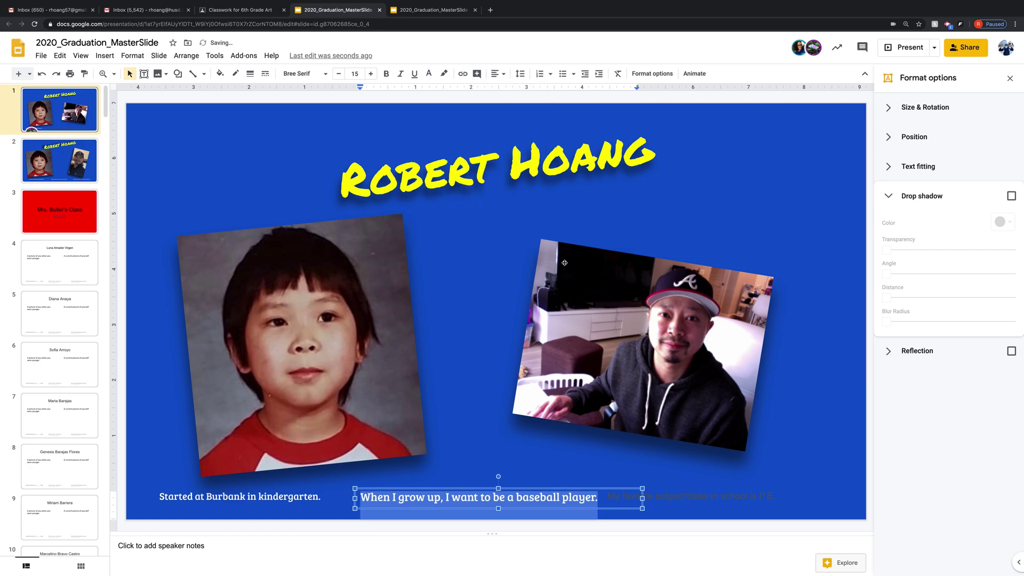
# - Make the P.E. sentence white Bree Serif at size 14
pyautogui.tripleClick(700, 497)
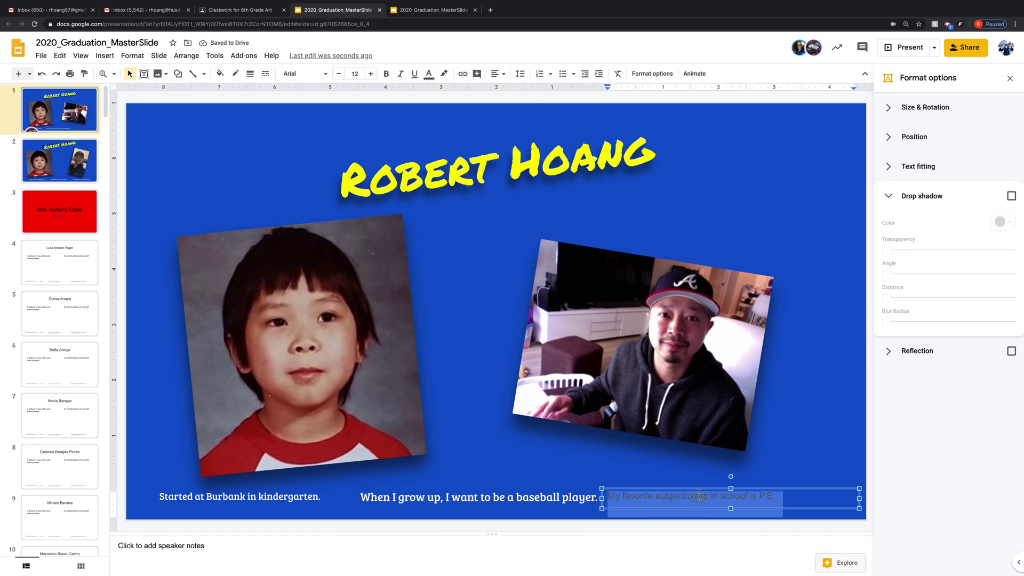
pyautogui.click(370, 74)
pyautogui.click(371, 74)
pyautogui.click(371, 73)
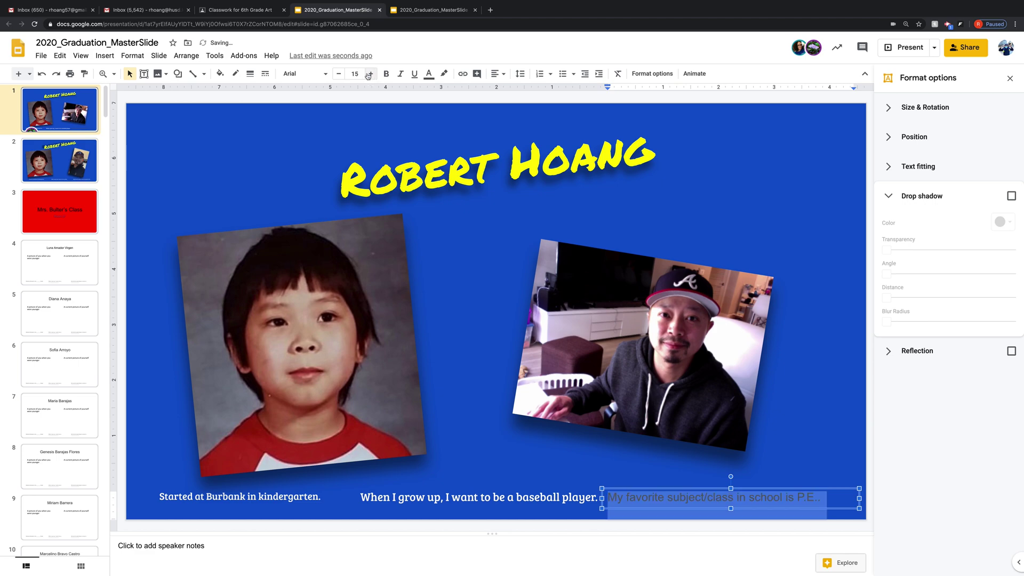
pyautogui.click(339, 73)
pyautogui.click(302, 74)
pyautogui.click(314, 132)
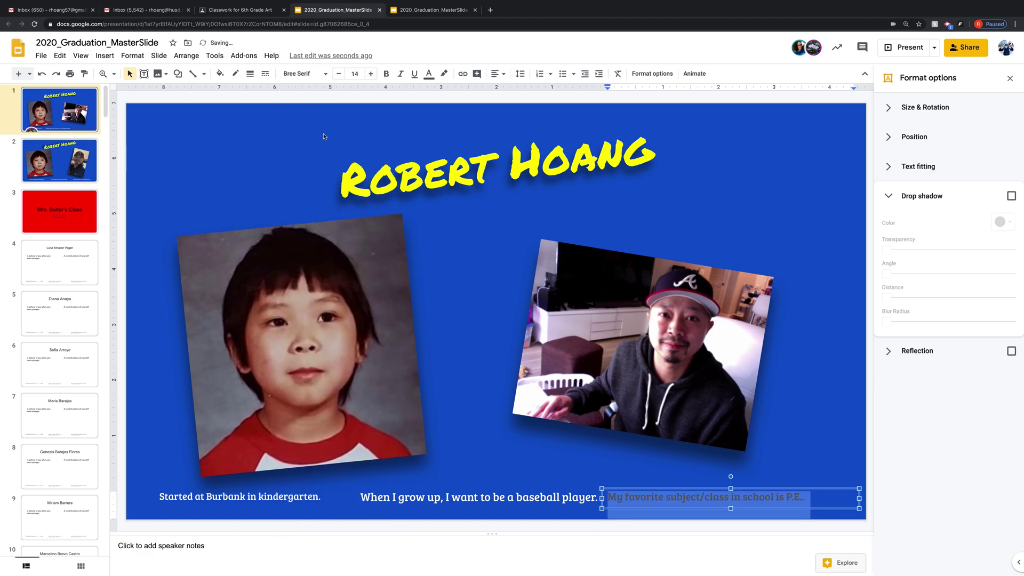
pyautogui.click(430, 74)
pyautogui.click(534, 93)
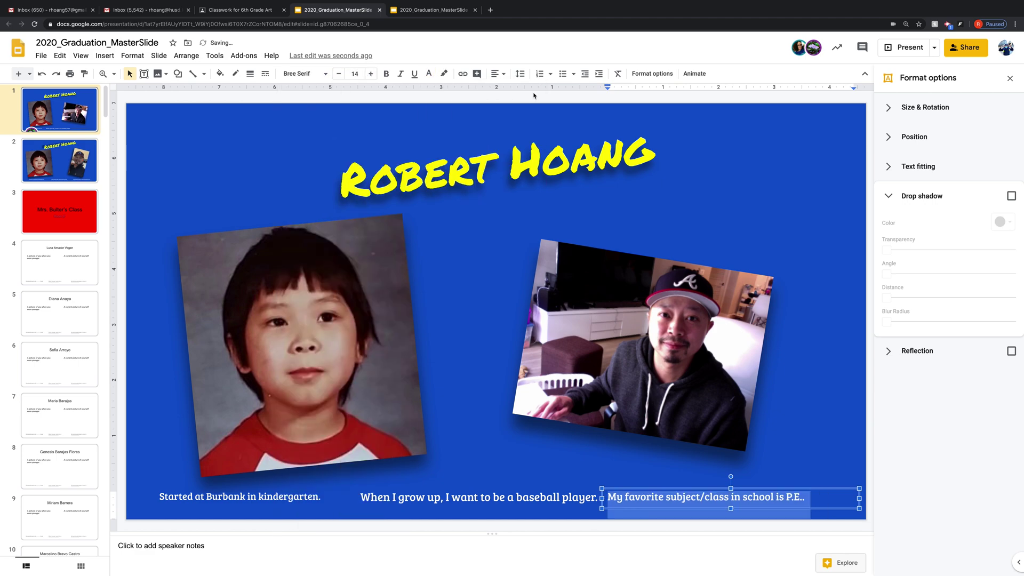
pyautogui.click(700, 474)
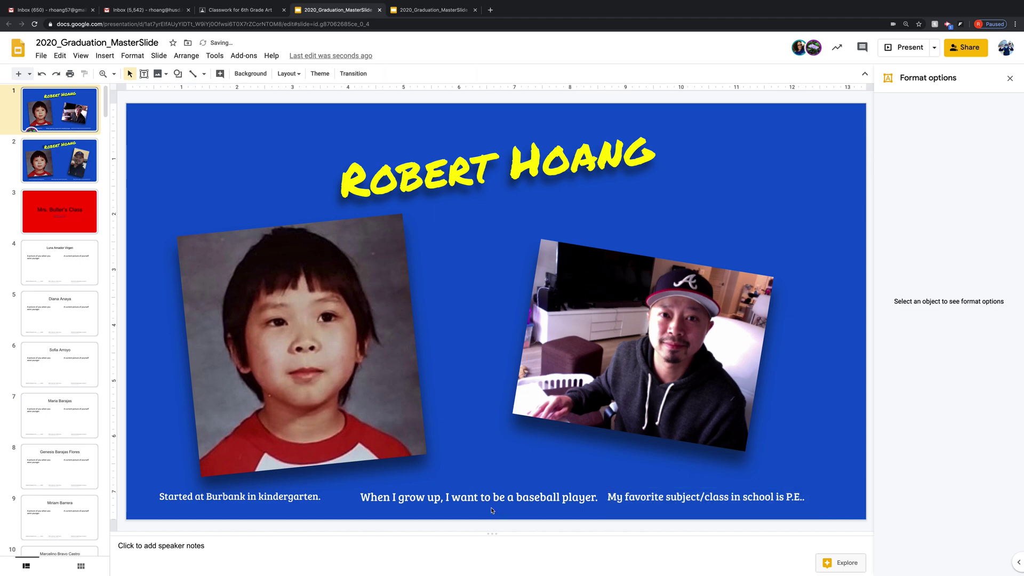
# - Move the P.E. sentence right until it's evenly spaced after the baseball sentence
pyautogui.click(646, 497)
pyautogui.moveTo(673, 489); pyautogui.dragTo(677, 488)
pyautogui.moveTo(678, 489); pyautogui.dragTo(705, 489)
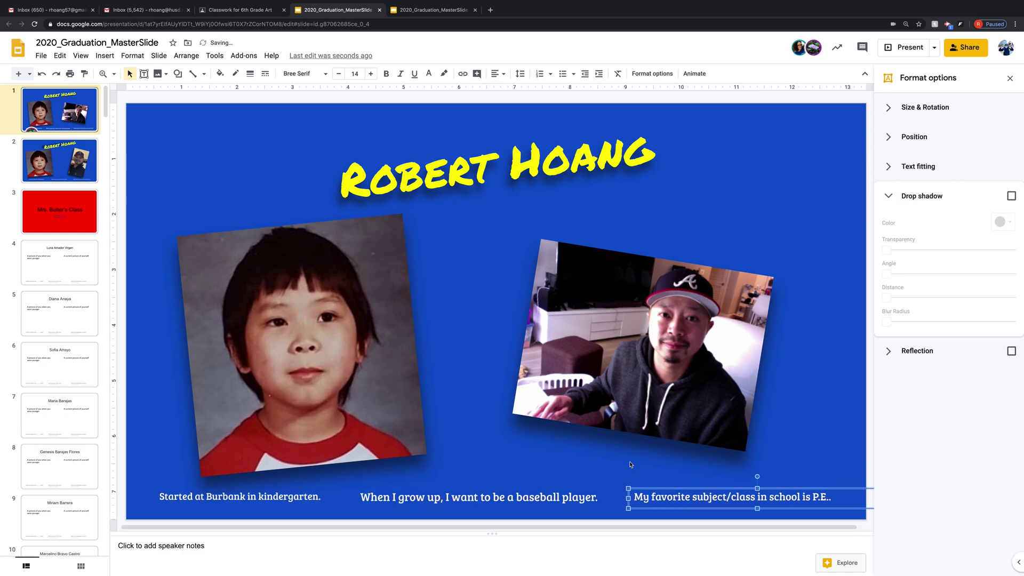
pyautogui.click(615, 469)
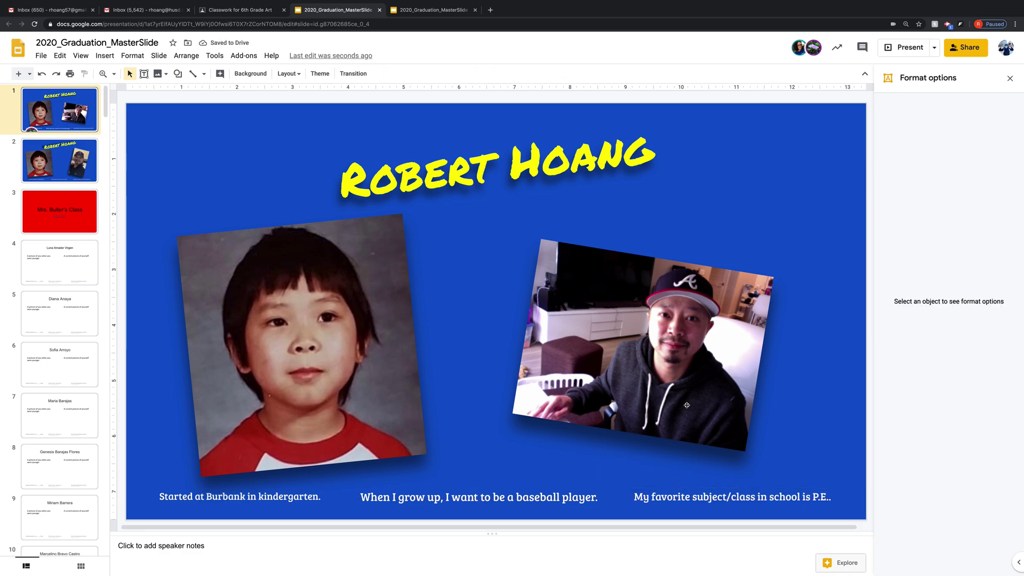